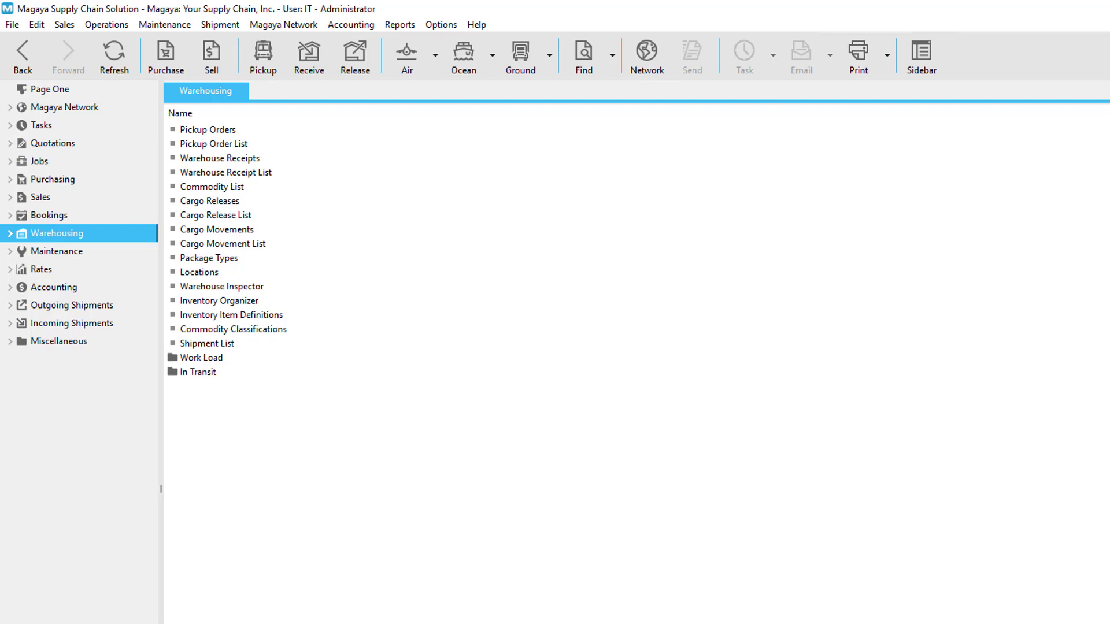
Step: Browse the Sales, Accounting and Purchasing sections, then go to the warehouse Commodity List
{"action": "left_click", "coordinate": [41, 197]}
{"action": "left_click", "coordinate": [53, 287]}
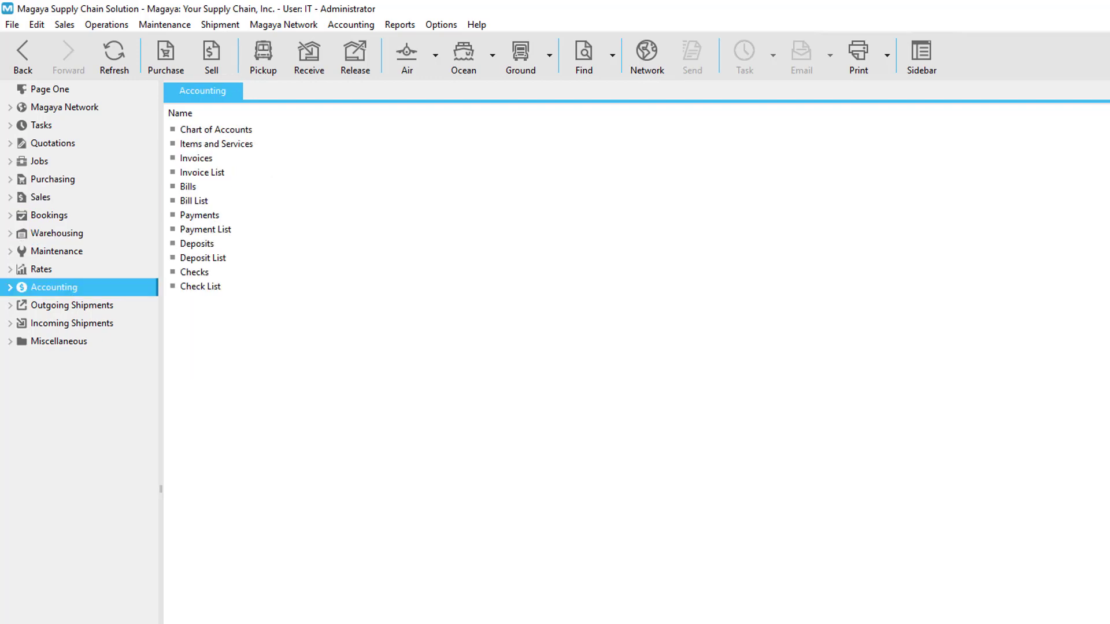
{"action": "left_click", "coordinate": [52, 179]}
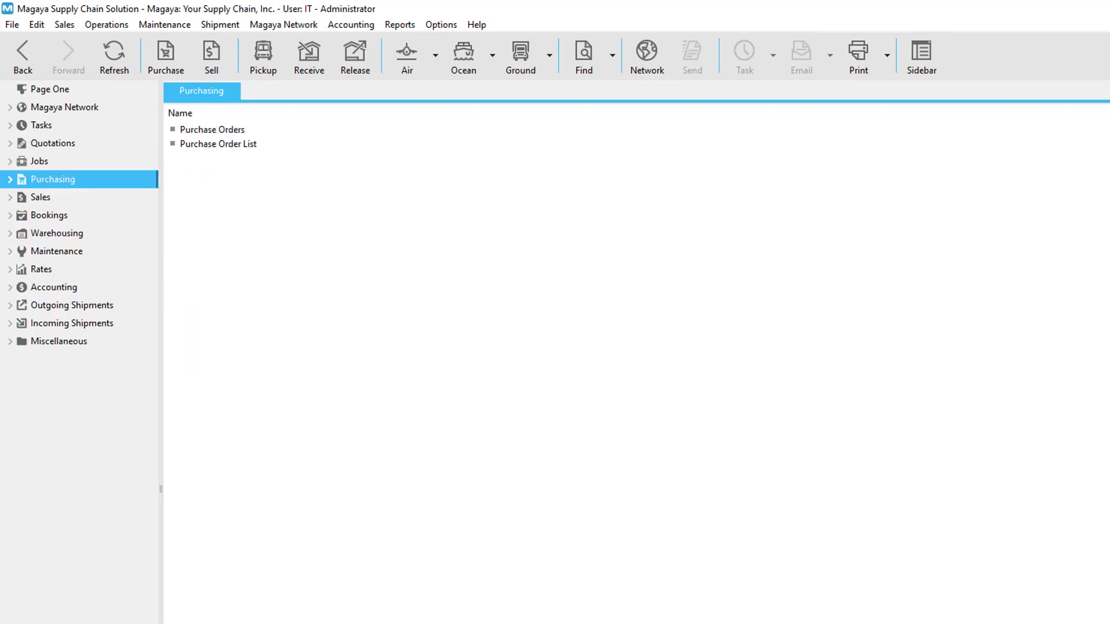
{"action": "left_click", "coordinate": [77, 323]}
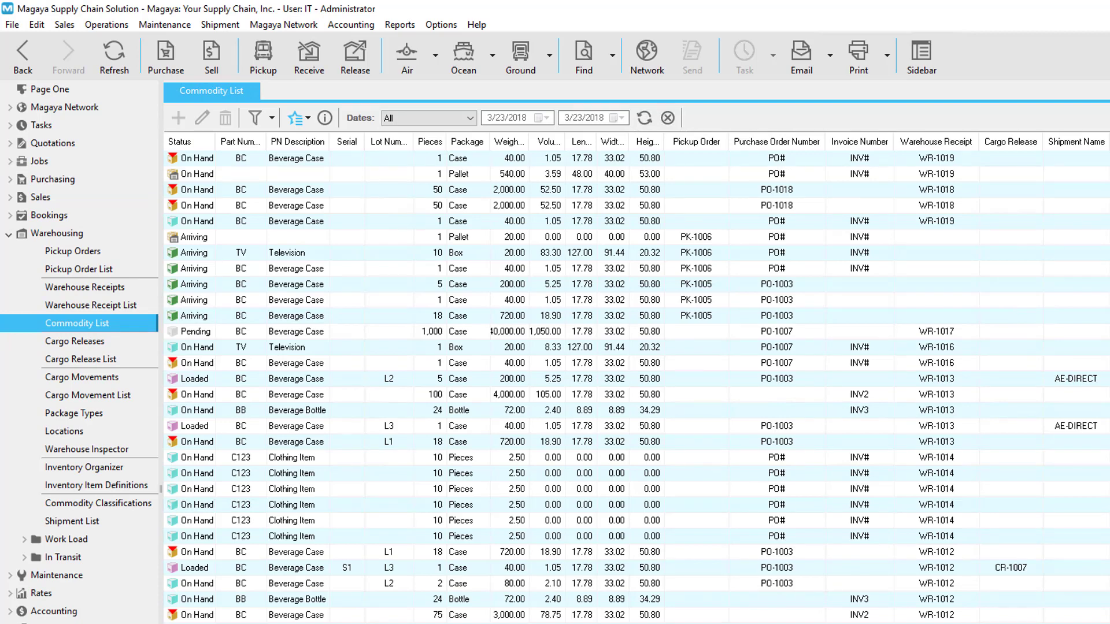
Step: Look over the Commodity List's report and filtering options, then return to the Warehousing overview
{"action": "left_click", "coordinate": [296, 117]}
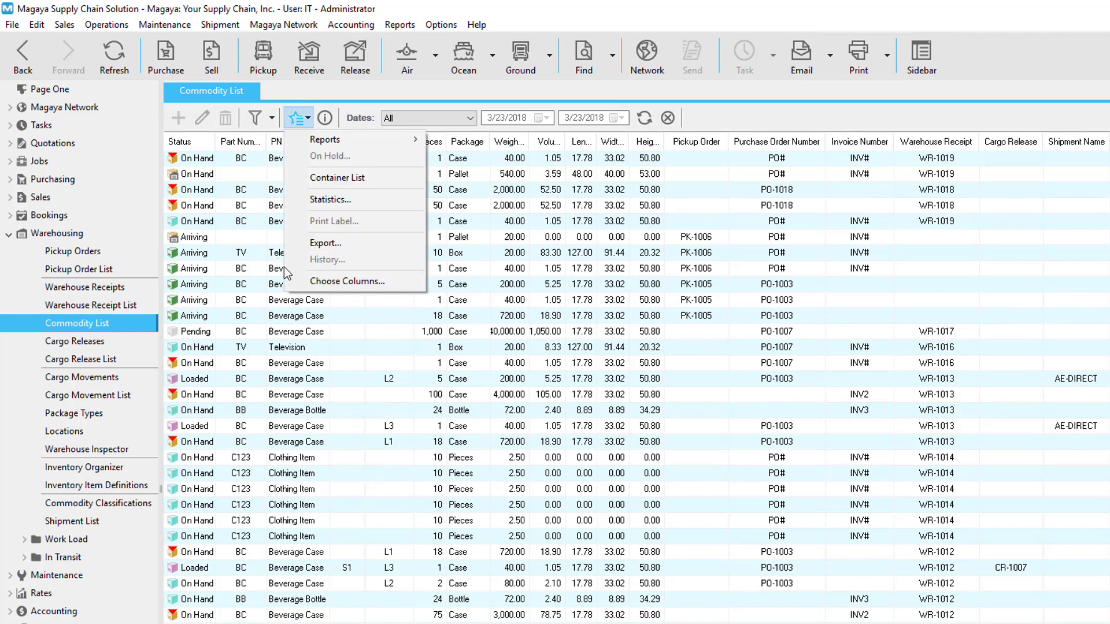
{"action": "left_click", "coordinate": [273, 118]}
{"action": "left_click", "coordinate": [273, 118]}
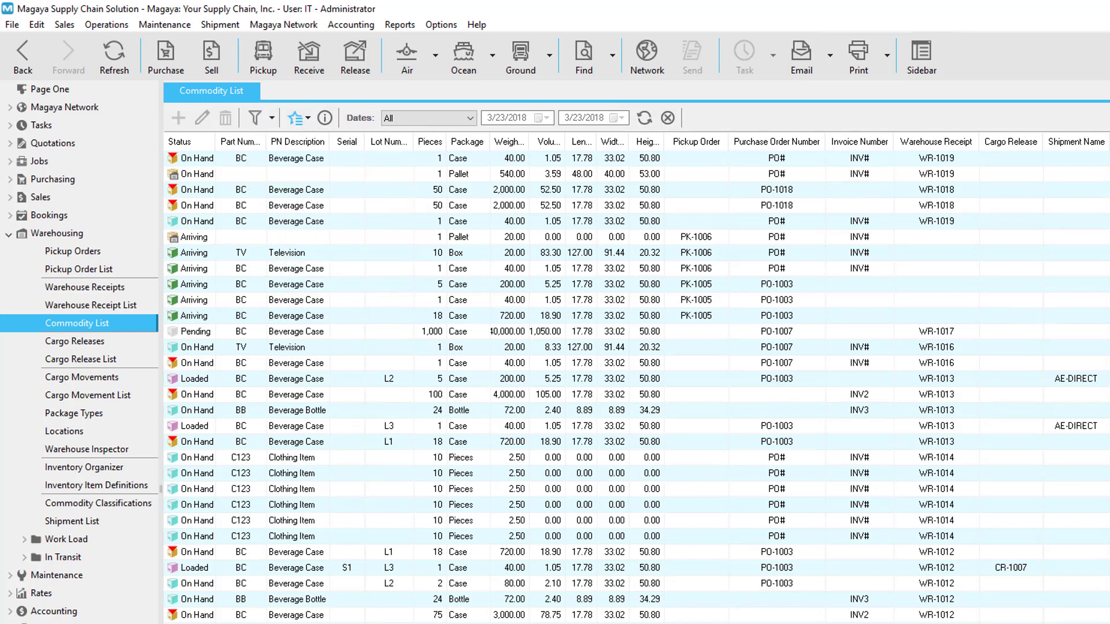
{"action": "left_click", "coordinate": [57, 233]}
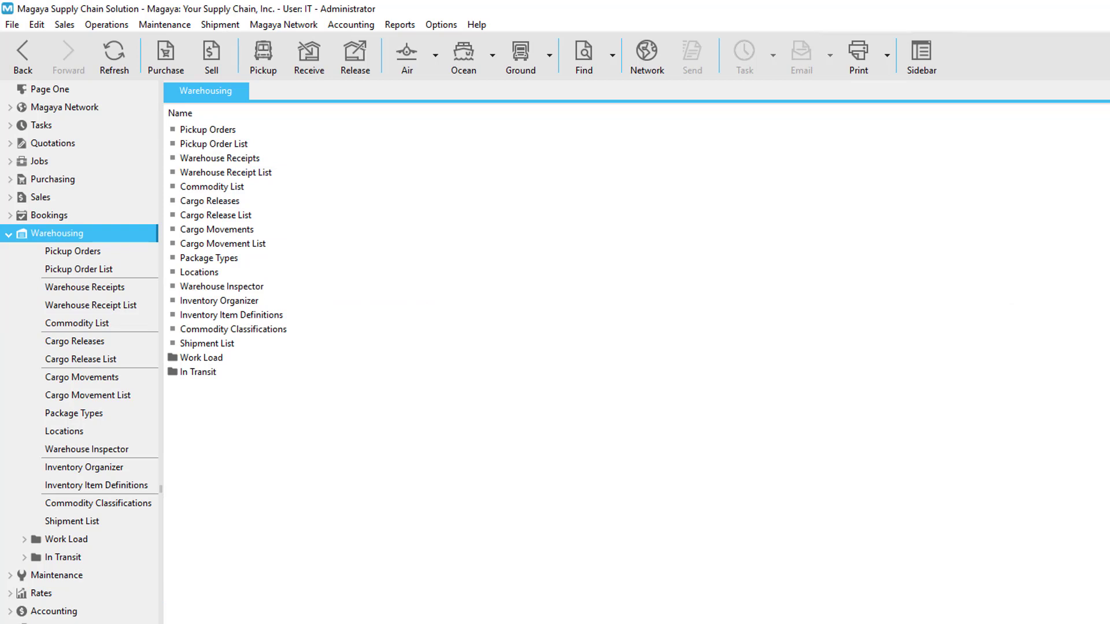
Step: Review the report categories and the inventory item list's report options, then go back to Warehousing
{"action": "left_click", "coordinate": [414, 26]}
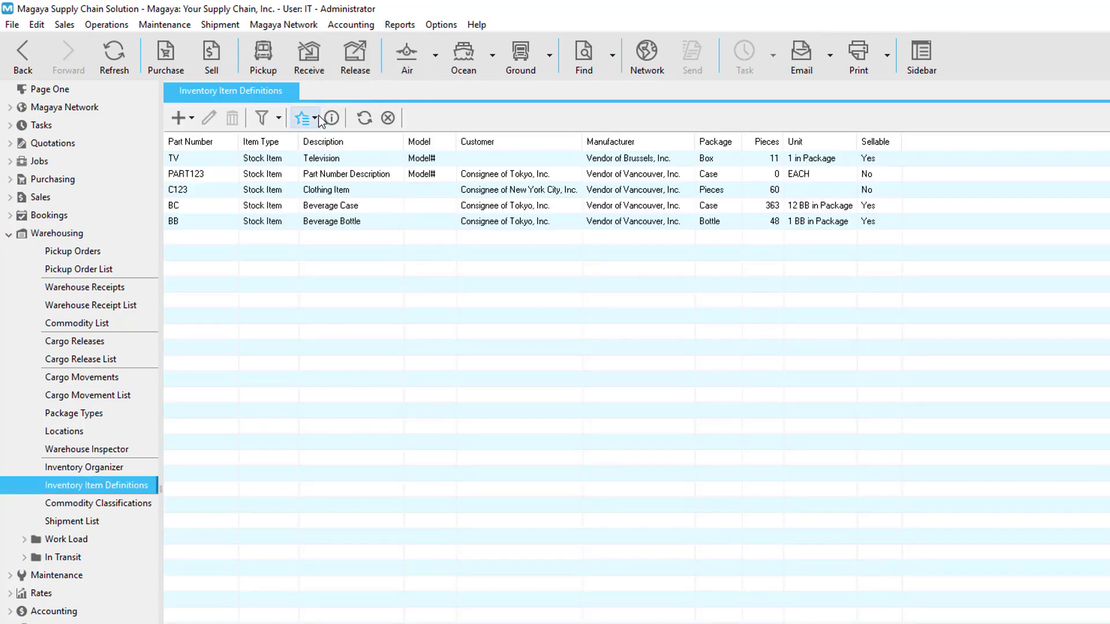
{"action": "left_click", "coordinate": [304, 118]}
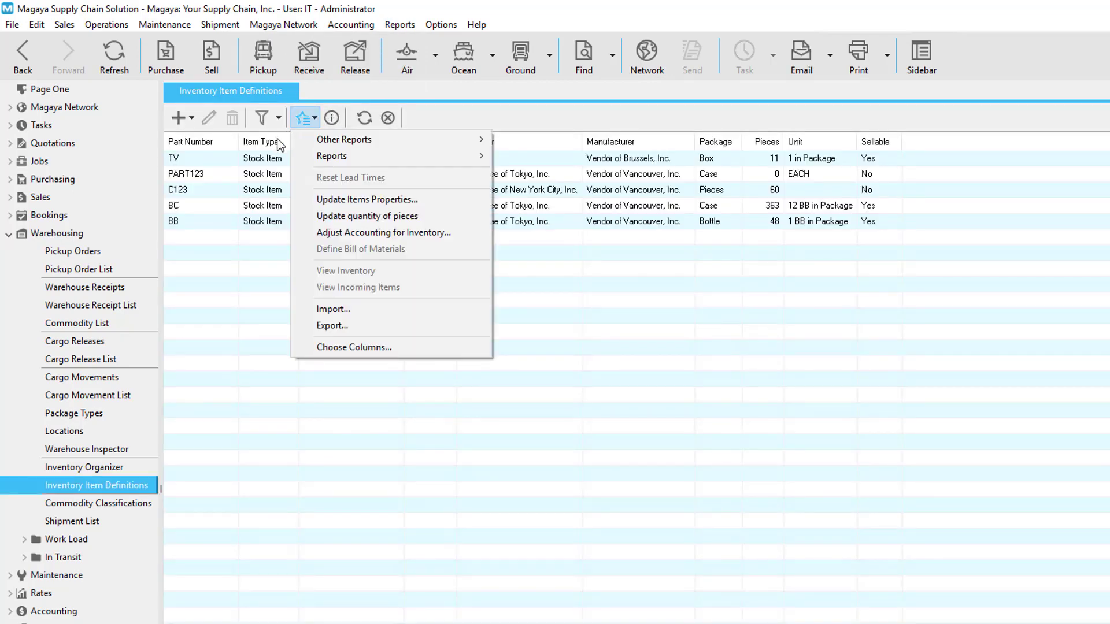
{"action": "mouse_move", "coordinate": [306, 161]}
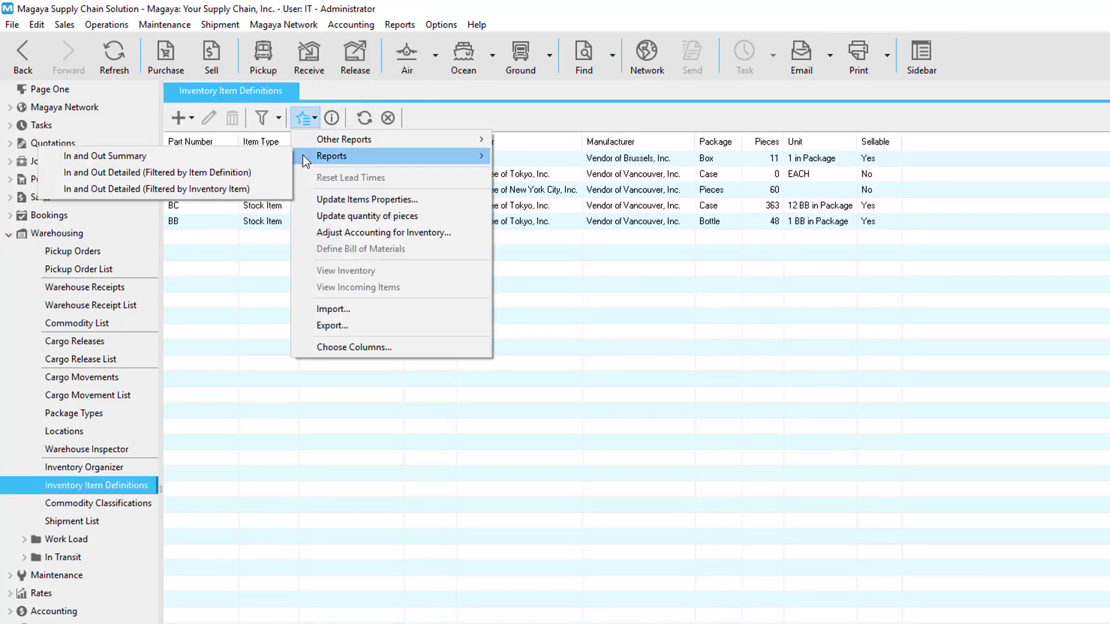
{"action": "mouse_move", "coordinate": [310, 140]}
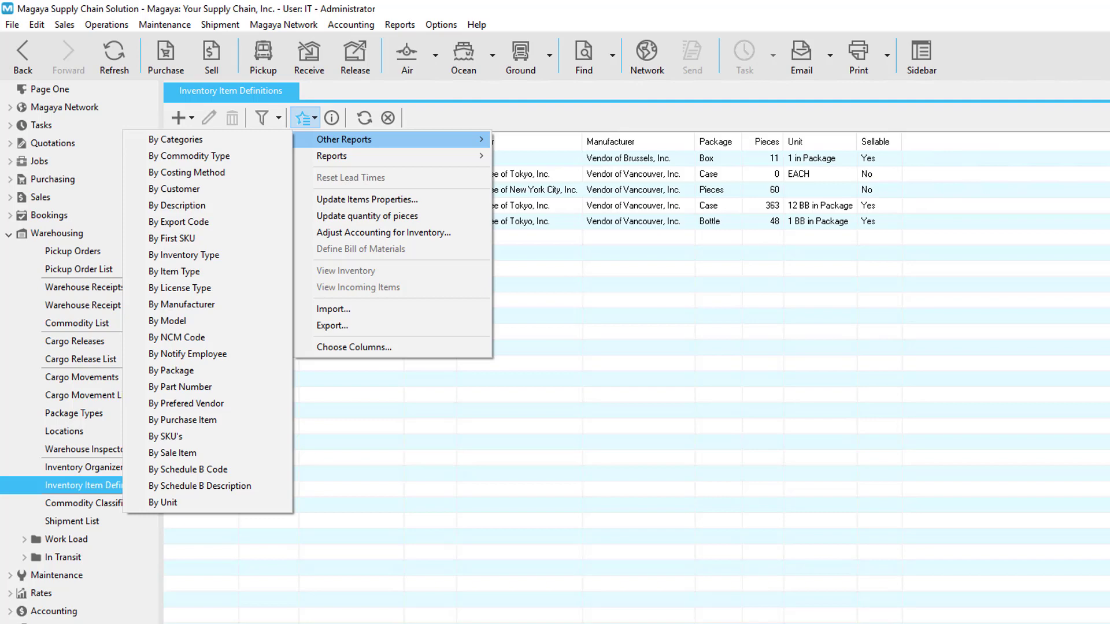
{"action": "left_click", "coordinate": [57, 233]}
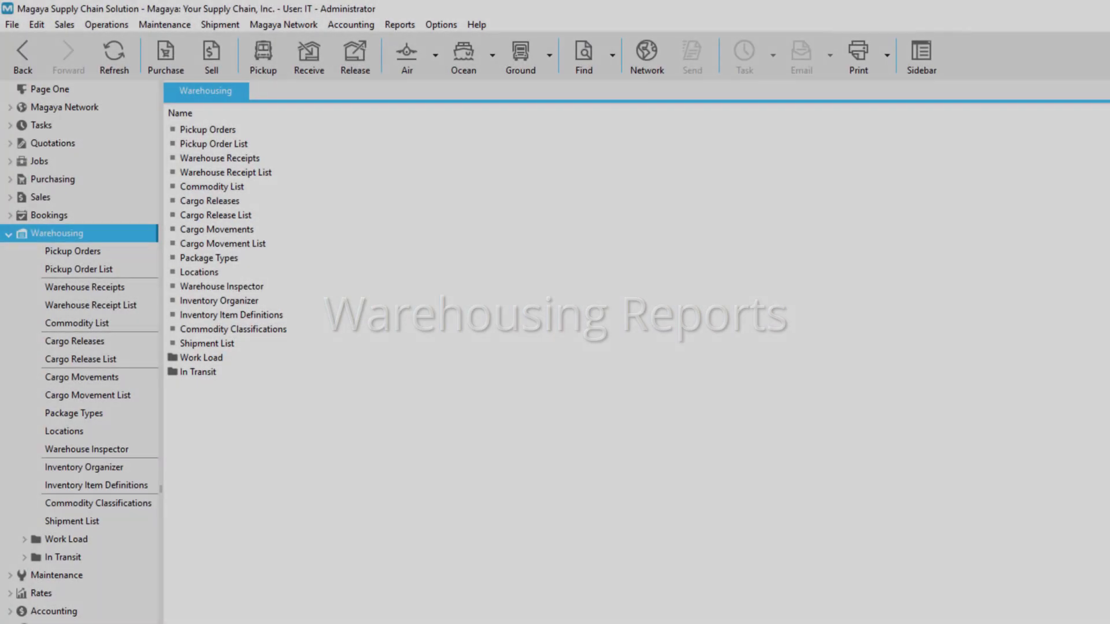
Step: Generate the Warehouse Items by Part Number report for January 1 to December 31, 2018
{"action": "left_click", "coordinate": [123, 323]}
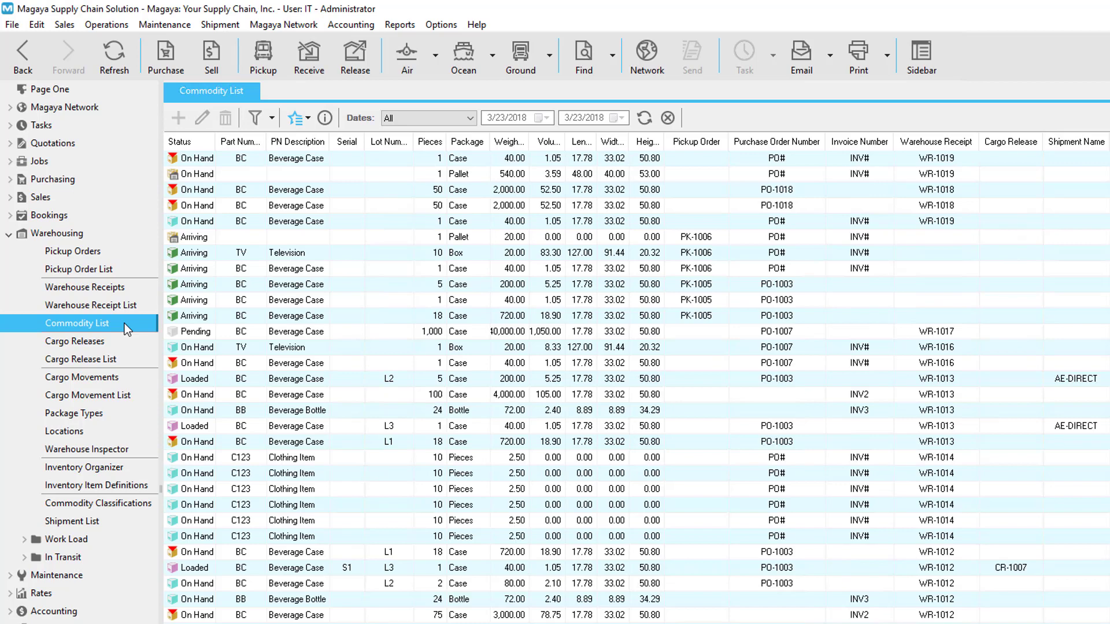
{"action": "left_click", "coordinate": [308, 118]}
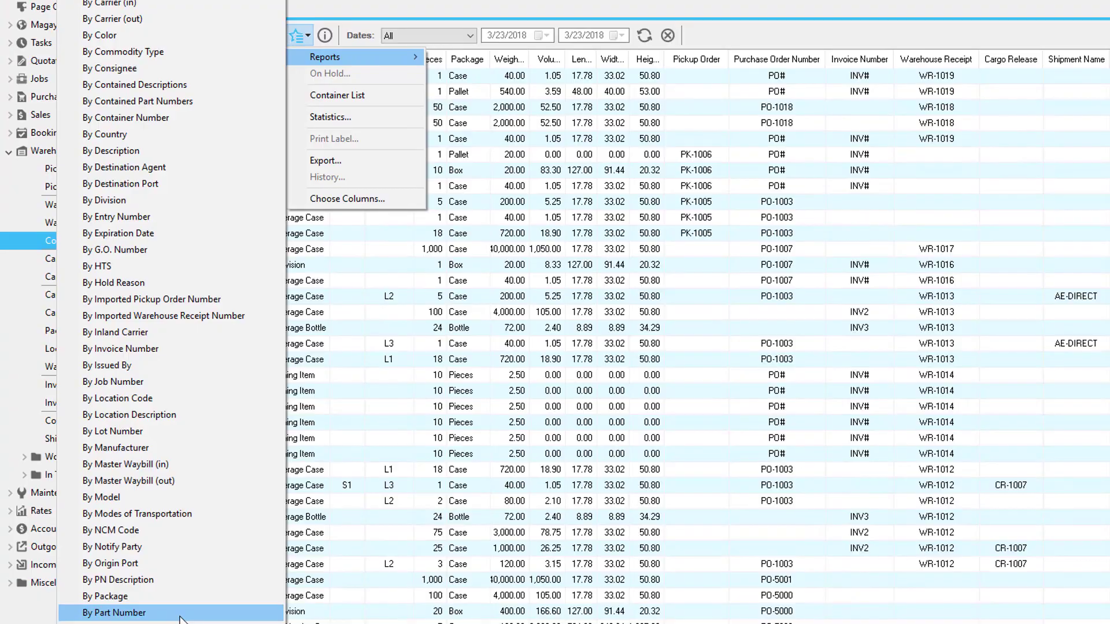
{"action": "left_click", "coordinate": [180, 615]}
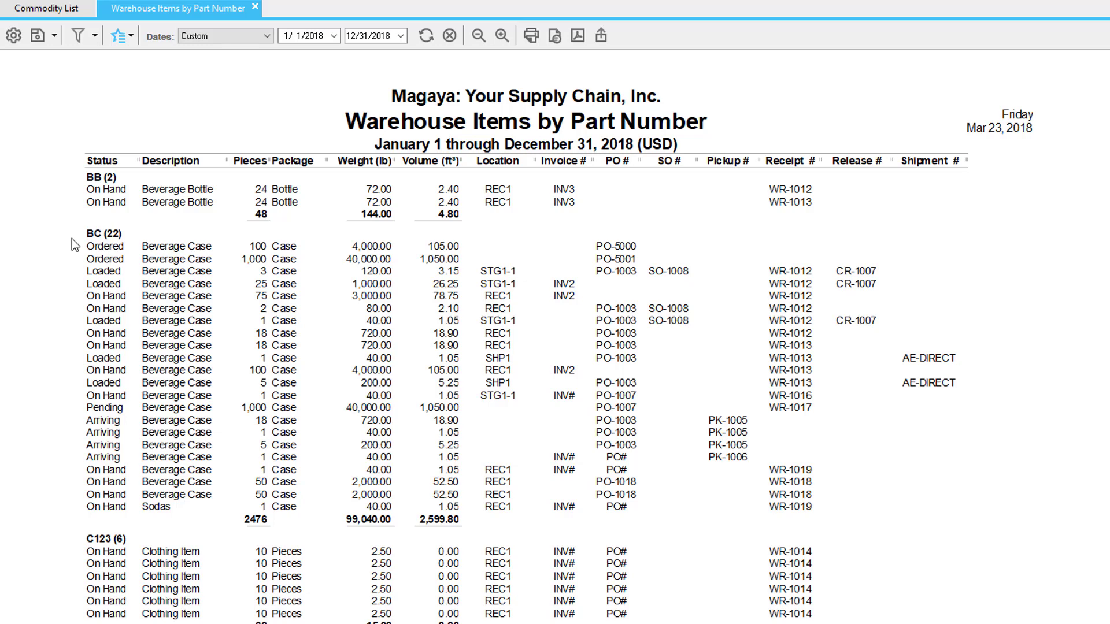
Step: Trace the Beverage Bottle entry through its history to warehouse receipt WR-1013
{"action": "left_click", "coordinate": [138, 195]}
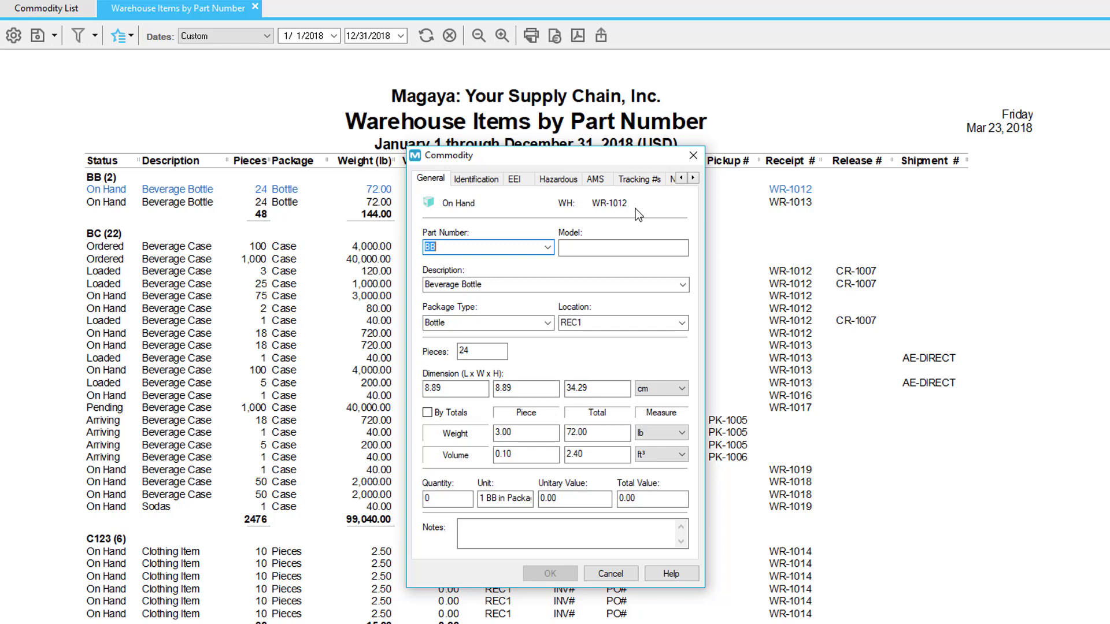
{"action": "key", "text": "Escape"}
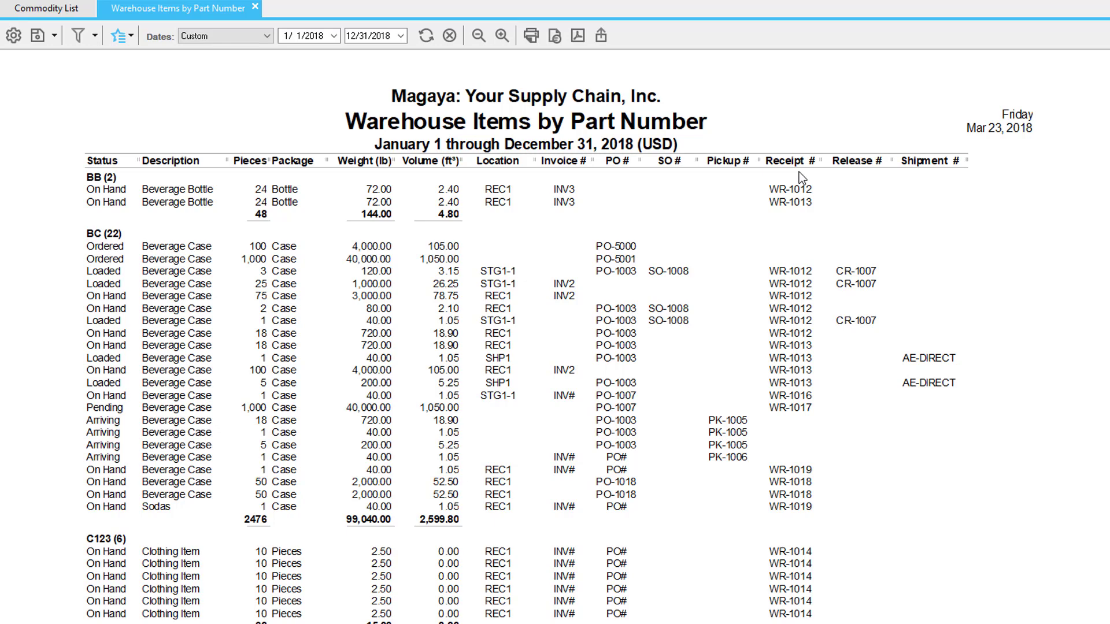
{"action": "right_click", "coordinate": [135, 213]}
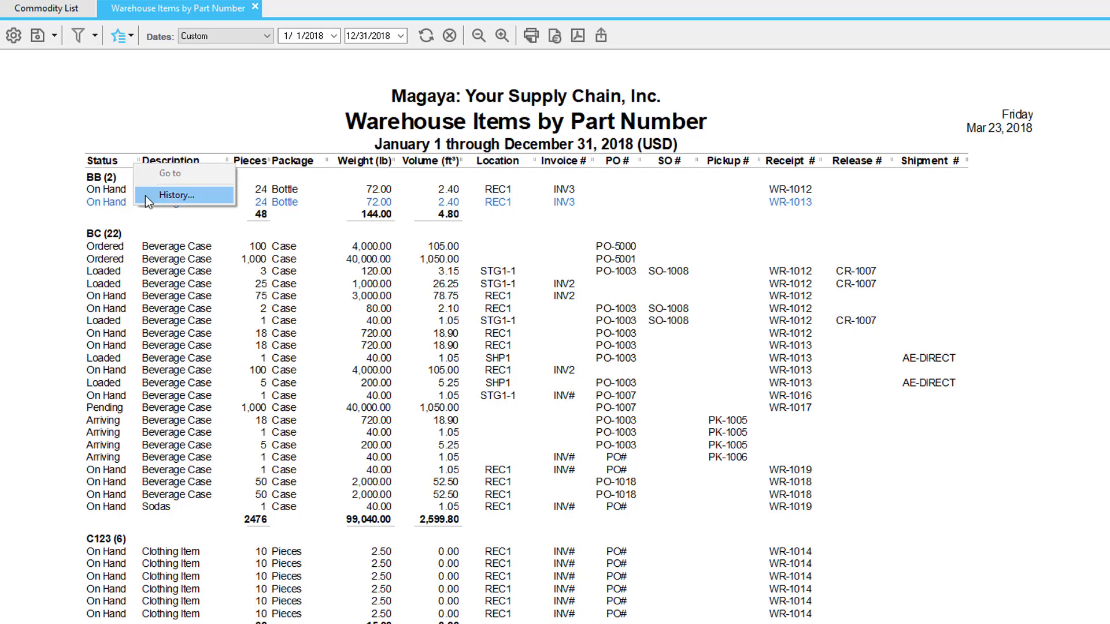
{"action": "left_click", "coordinate": [144, 195]}
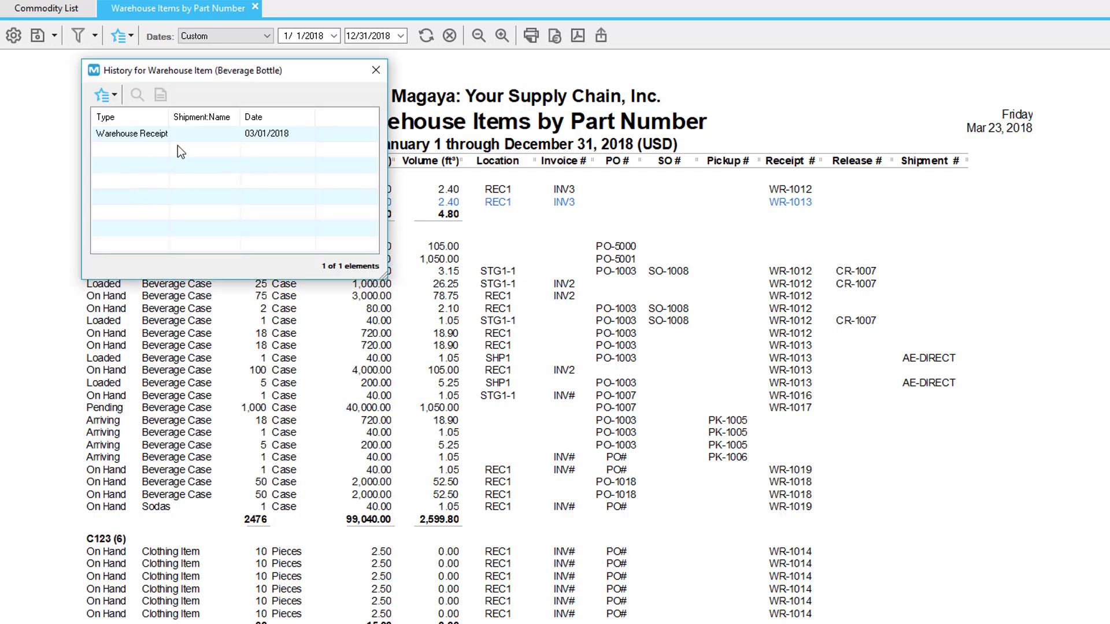
{"action": "left_click", "coordinate": [190, 136]}
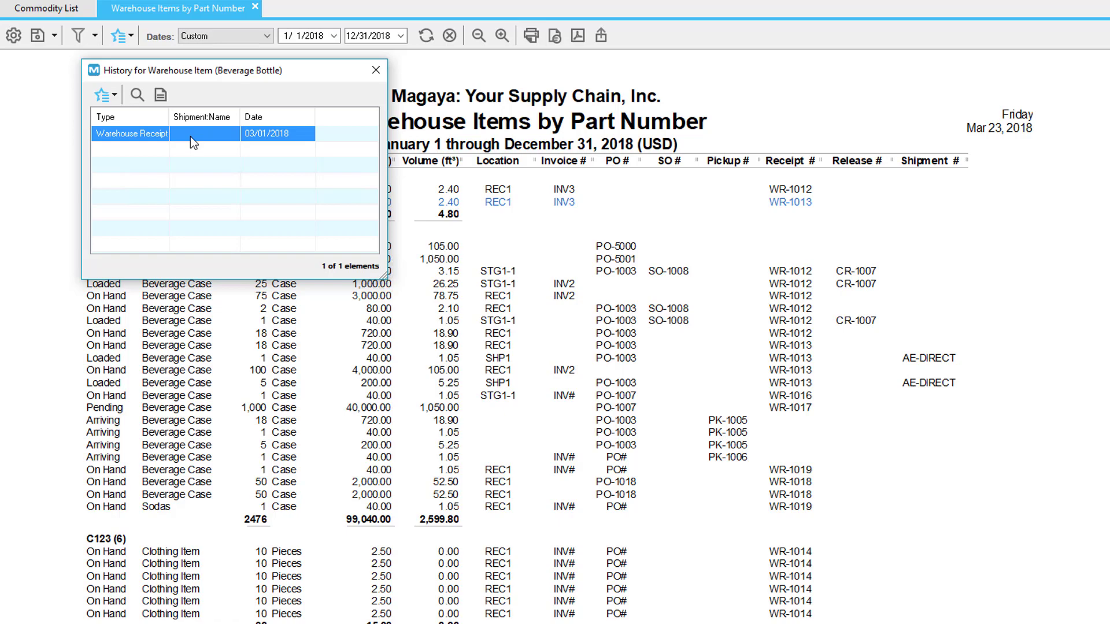
{"action": "left_click", "coordinate": [160, 96]}
Step: Fit the whole receipt on screen, then show the Inventory Item Definitions list
{"action": "left_click", "coordinate": [423, 27]}
{"action": "left_click", "coordinate": [412, 63]}
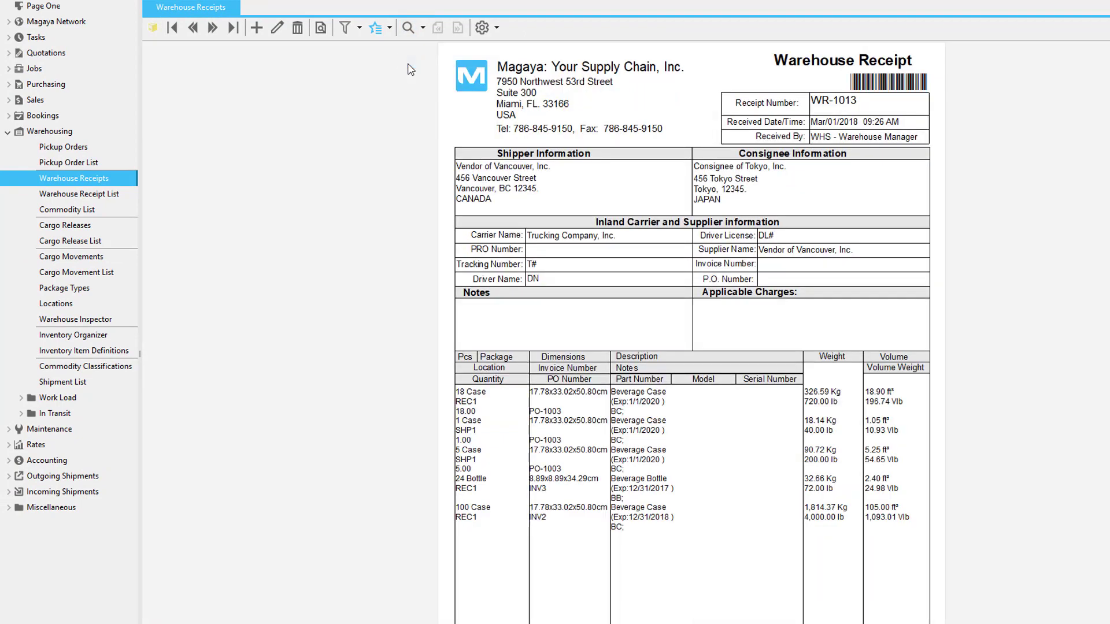
{"action": "left_click", "coordinate": [133, 351]}
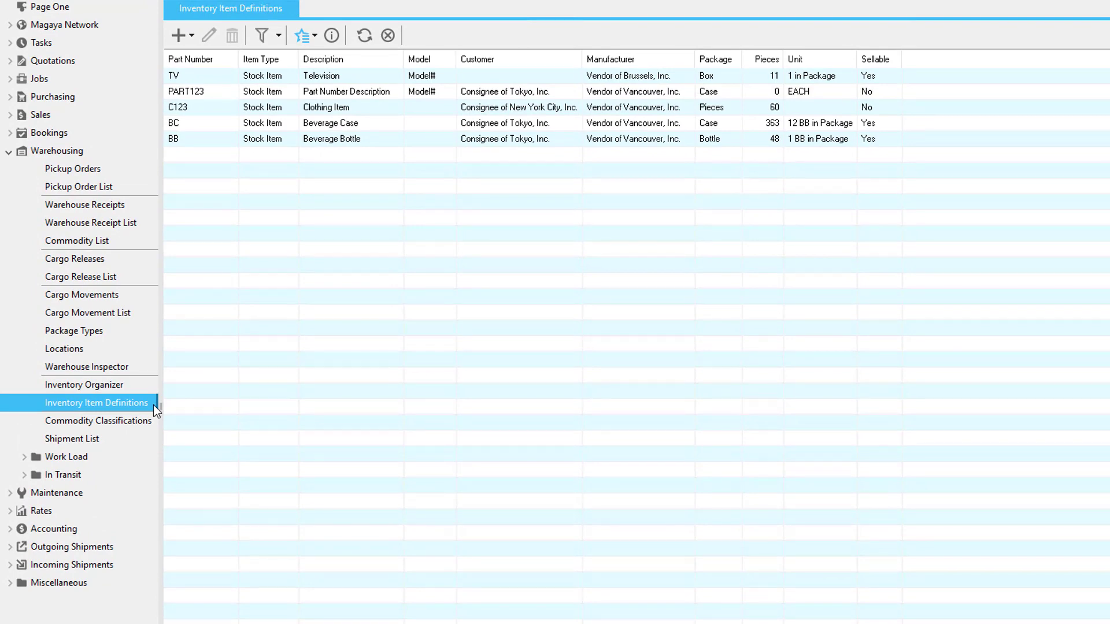
Step: Generate the 2018 In and Out by Part Number Detailed report, filtered by item definition
{"action": "left_click", "coordinate": [314, 36]}
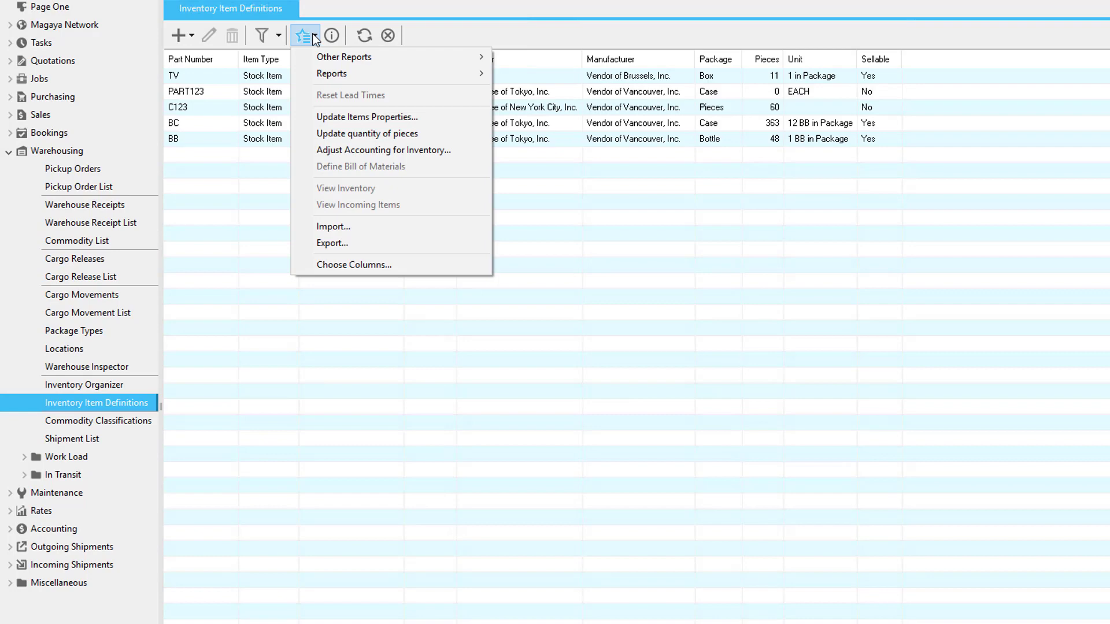
{"action": "mouse_move", "coordinate": [306, 57]}
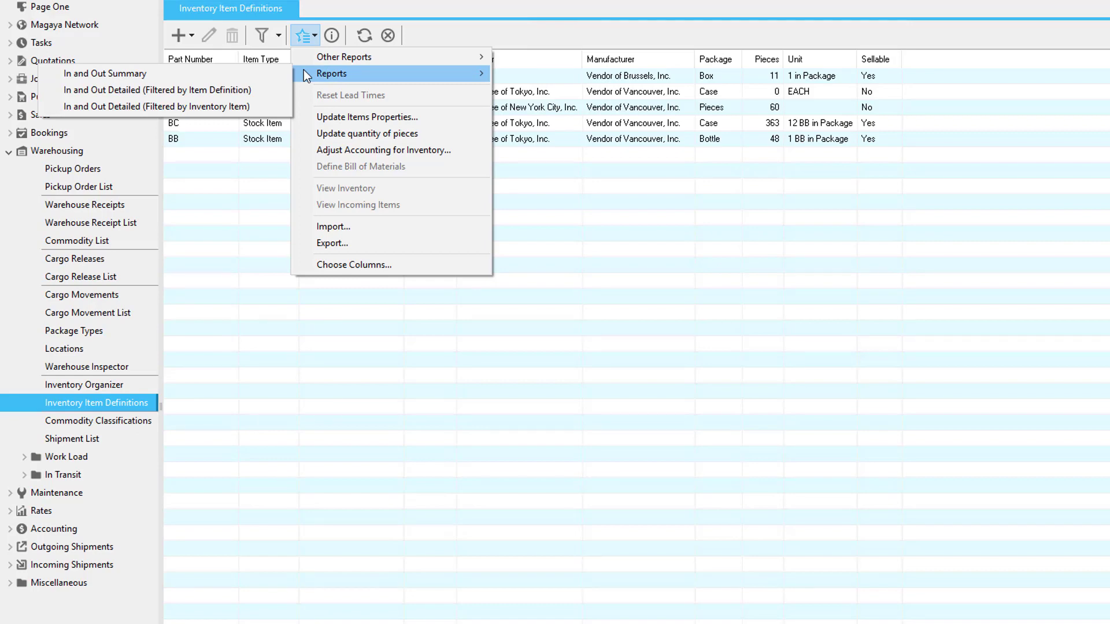
{"action": "left_click", "coordinate": [271, 91]}
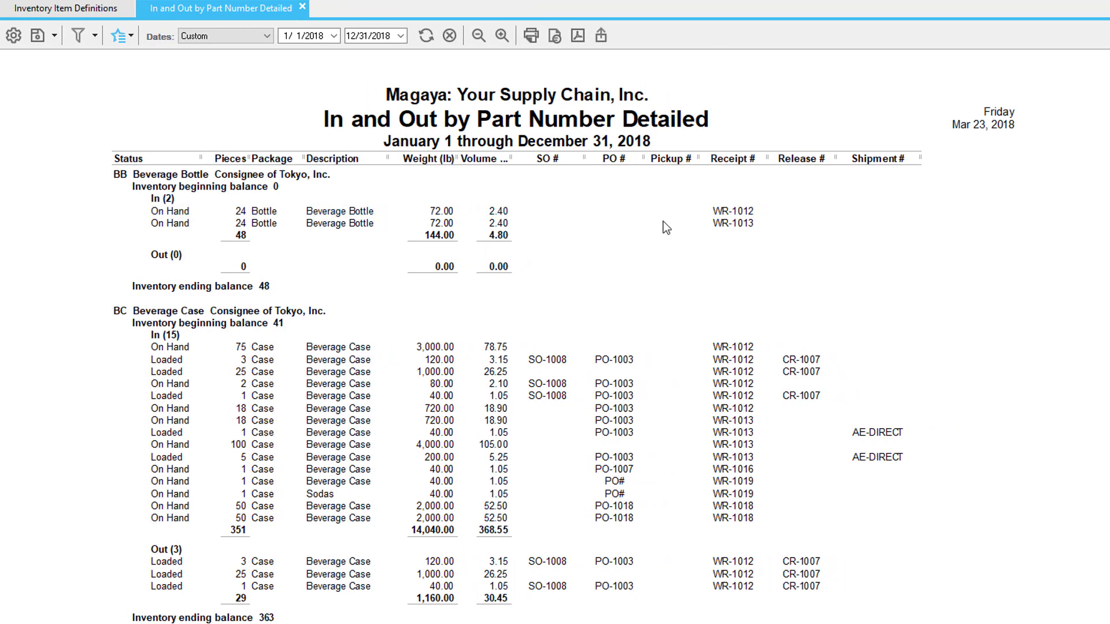
Step: Inspect the WR-1013 Beverage Bottle commodity details, then check the report's filter options
{"action": "double_click", "coordinate": [716, 229]}
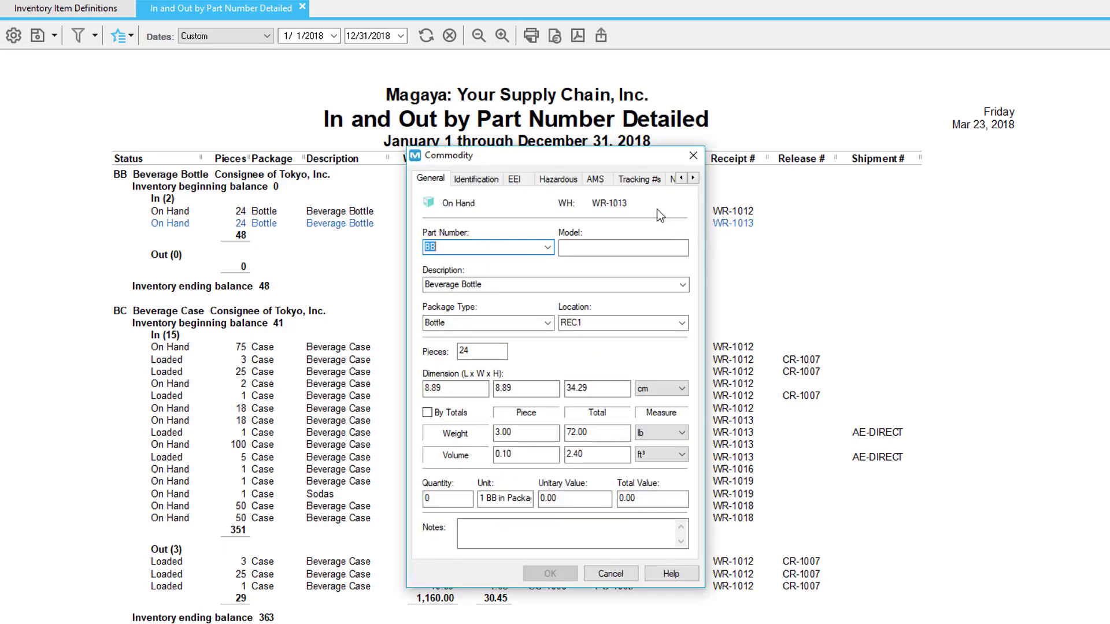
{"action": "key", "text": "Escape"}
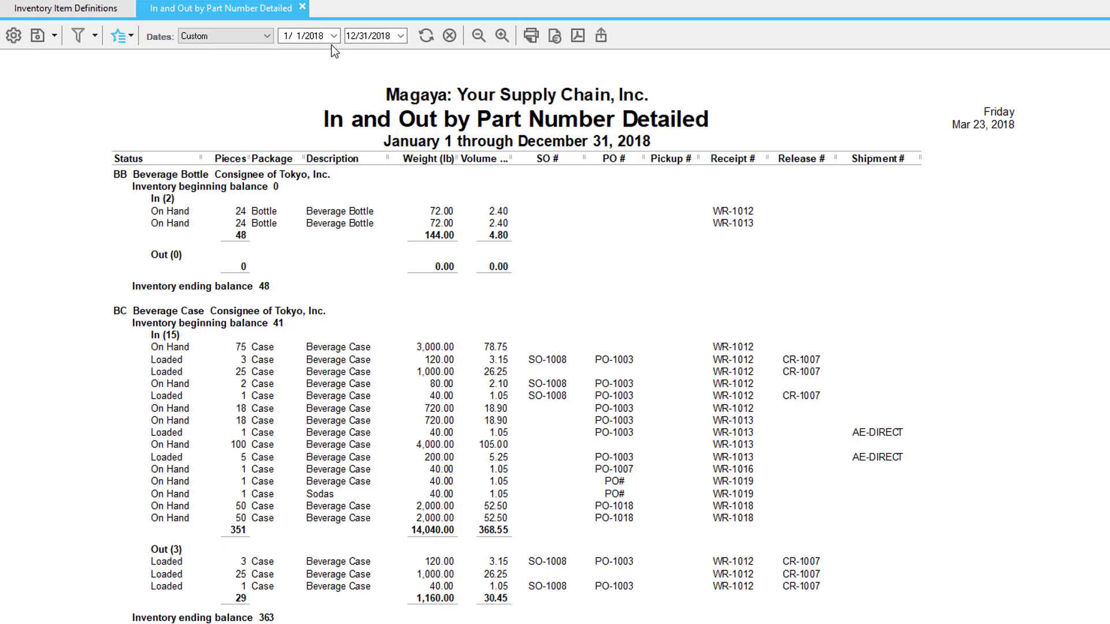
{"action": "left_click", "coordinate": [94, 37]}
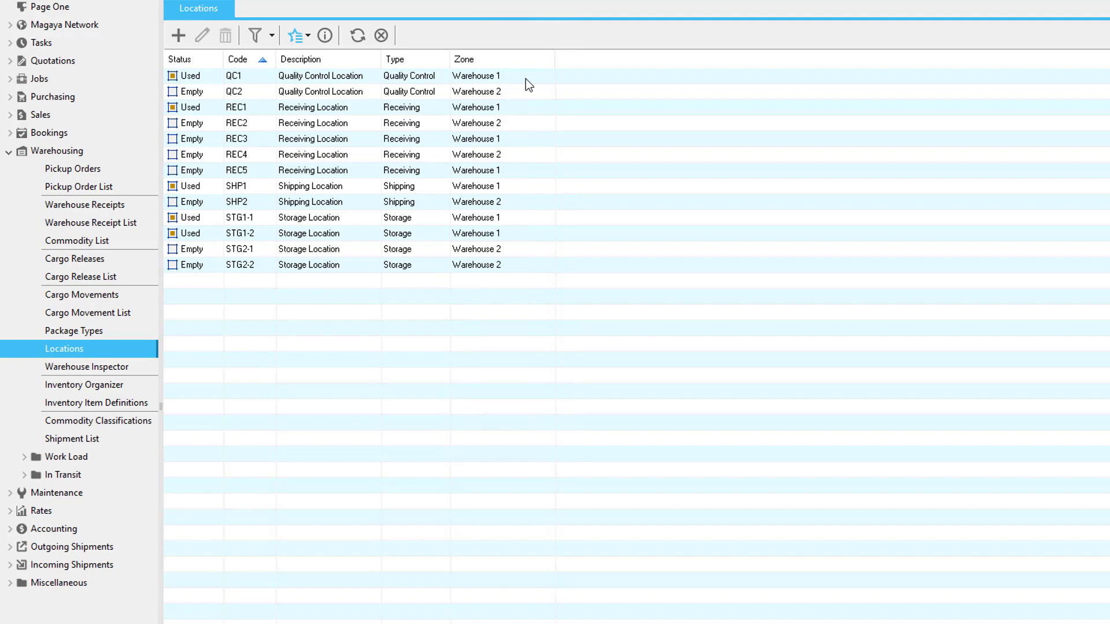
Step: Generate the Locations By Zone report grouped by warehouse and review its column options
{"action": "left_click", "coordinate": [307, 35]}
{"action": "mouse_move", "coordinate": [300, 60]}
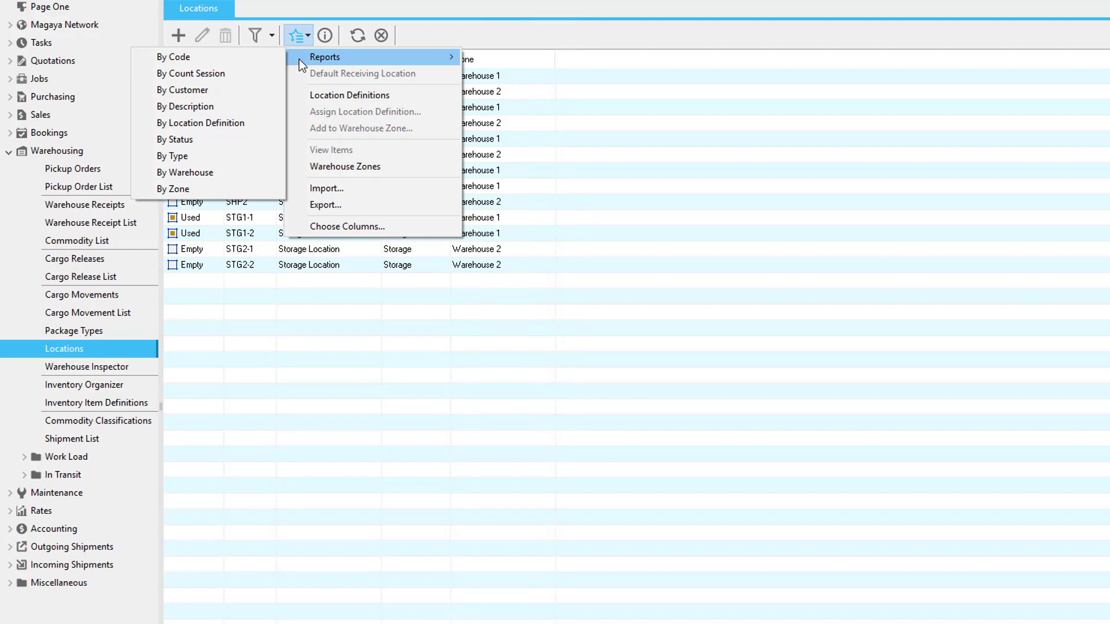
{"action": "left_click", "coordinate": [256, 193]}
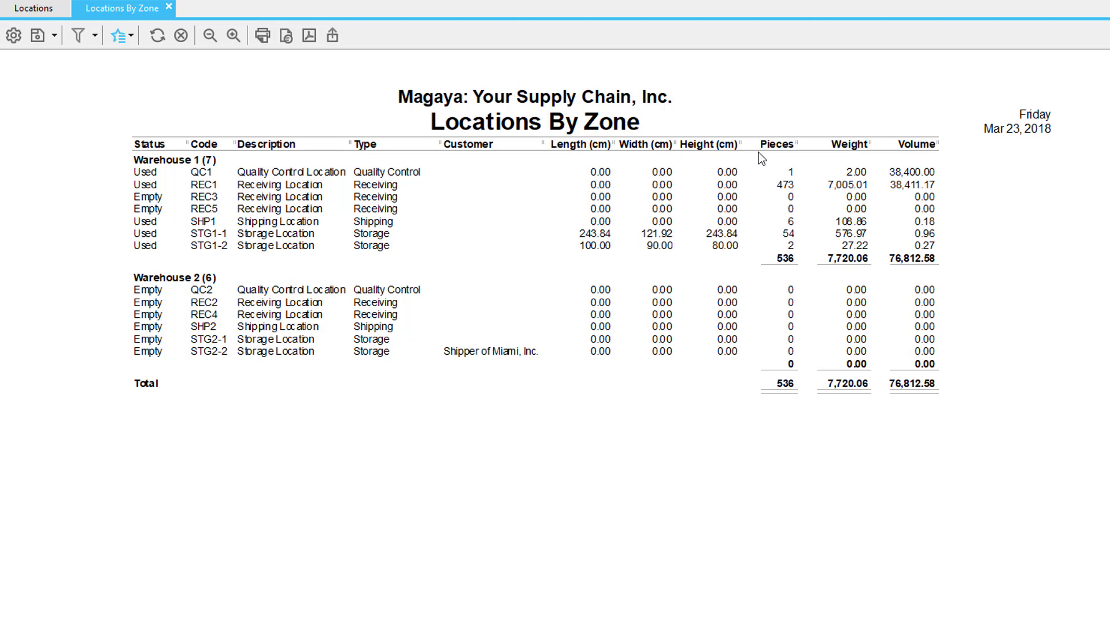
{"action": "left_click", "coordinate": [126, 44]}
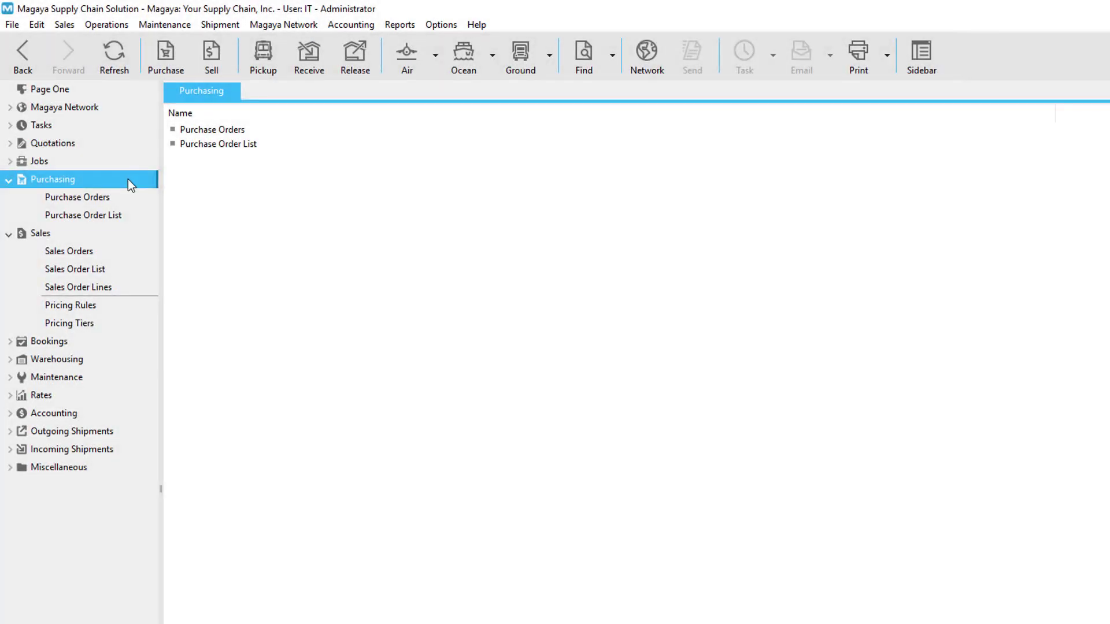
Step: Generate the Purchase Orders by Seller report from the Purchase Order List
{"action": "left_click", "coordinate": [135, 214]}
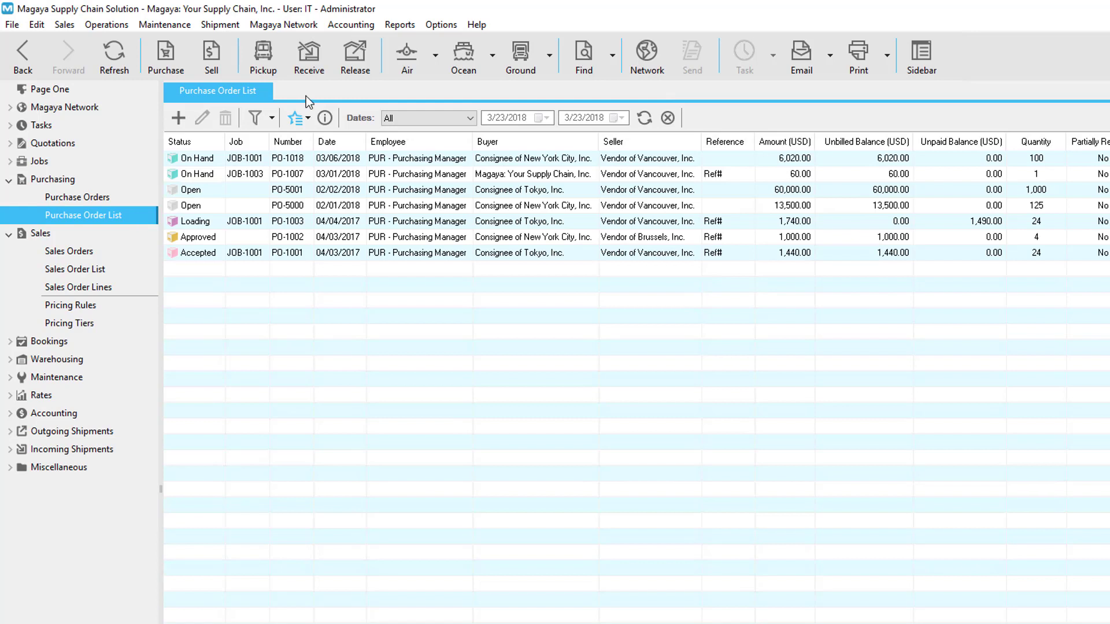
{"action": "left_click", "coordinate": [305, 120]}
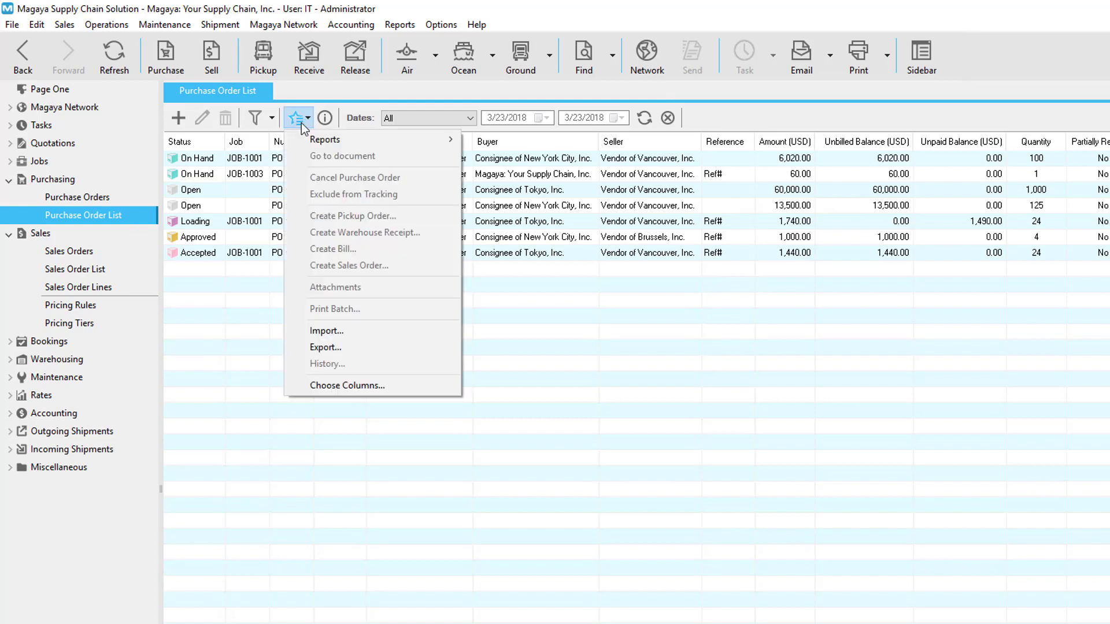
{"action": "mouse_move", "coordinate": [301, 142]}
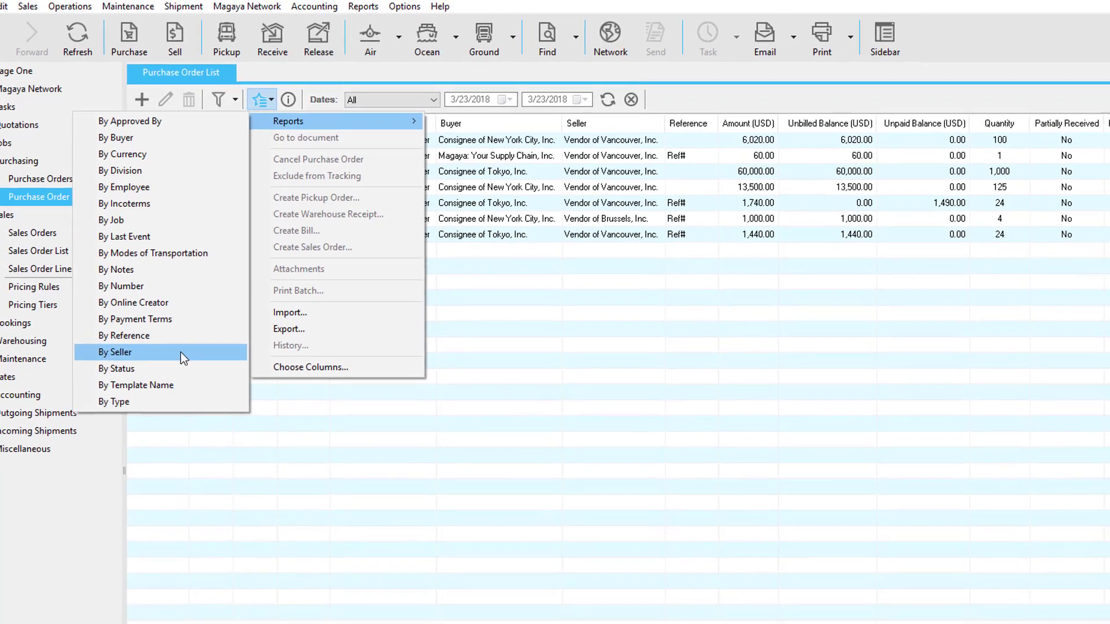
{"action": "left_click", "coordinate": [218, 370]}
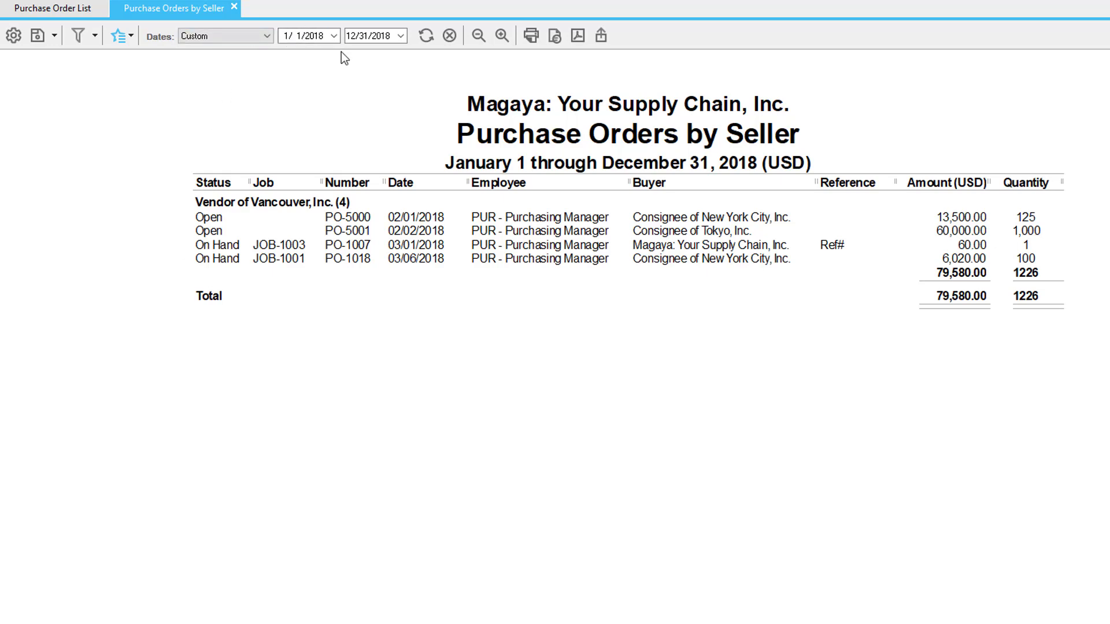
Step: Drill from the report into source document PO-5000, then show the Sales Order List
{"action": "left_click", "coordinate": [354, 223]}
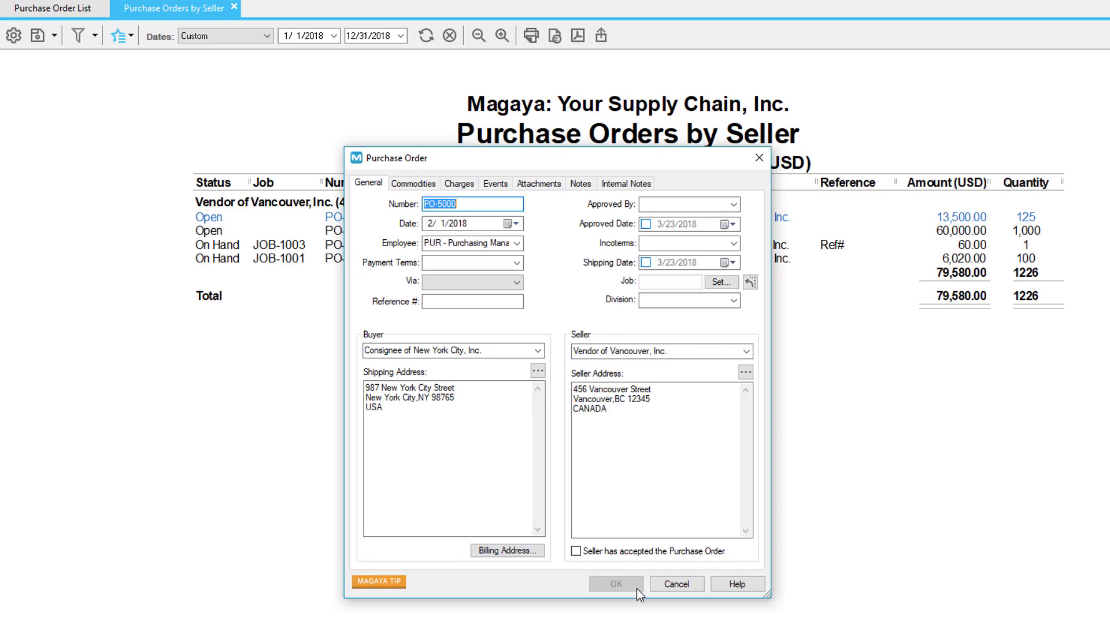
{"action": "key", "text": "Escape"}
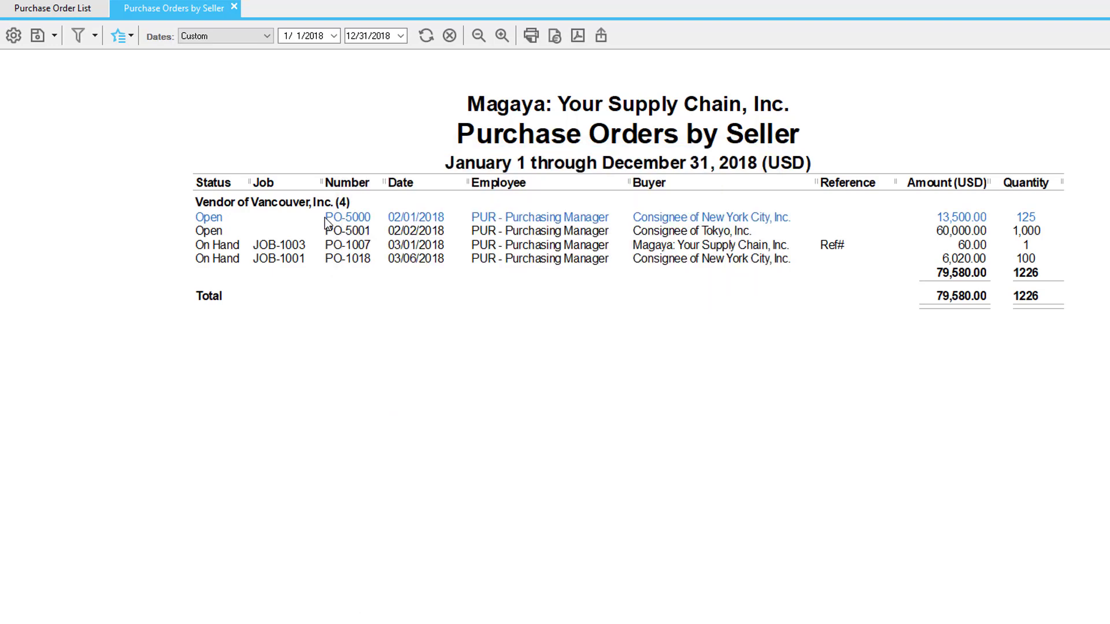
{"action": "right_click", "coordinate": [327, 223]}
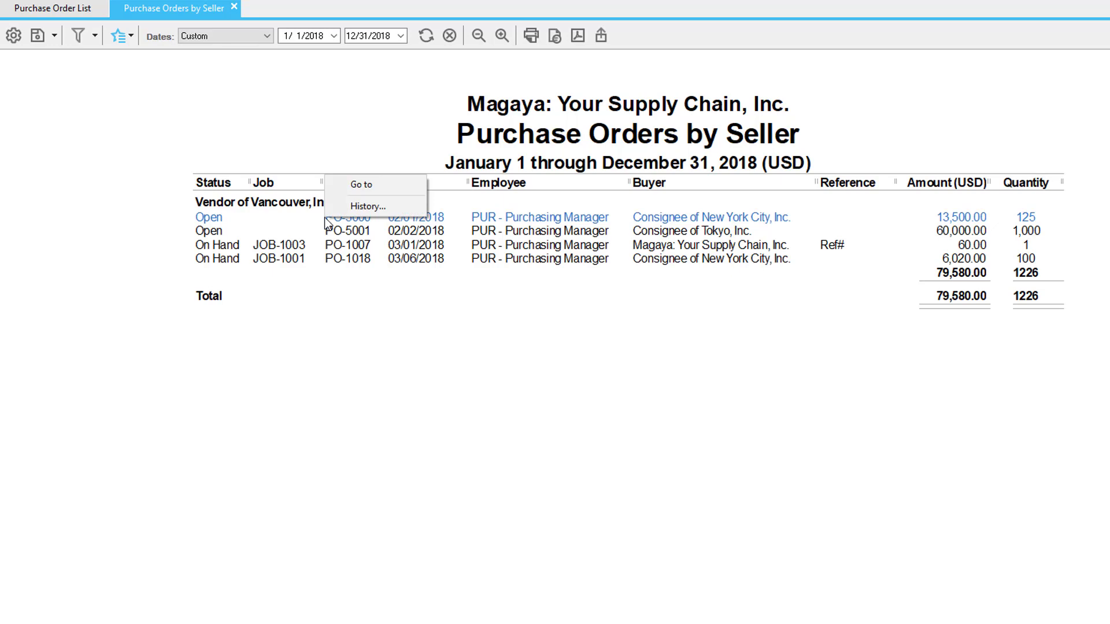
{"action": "left_click", "coordinate": [361, 185]}
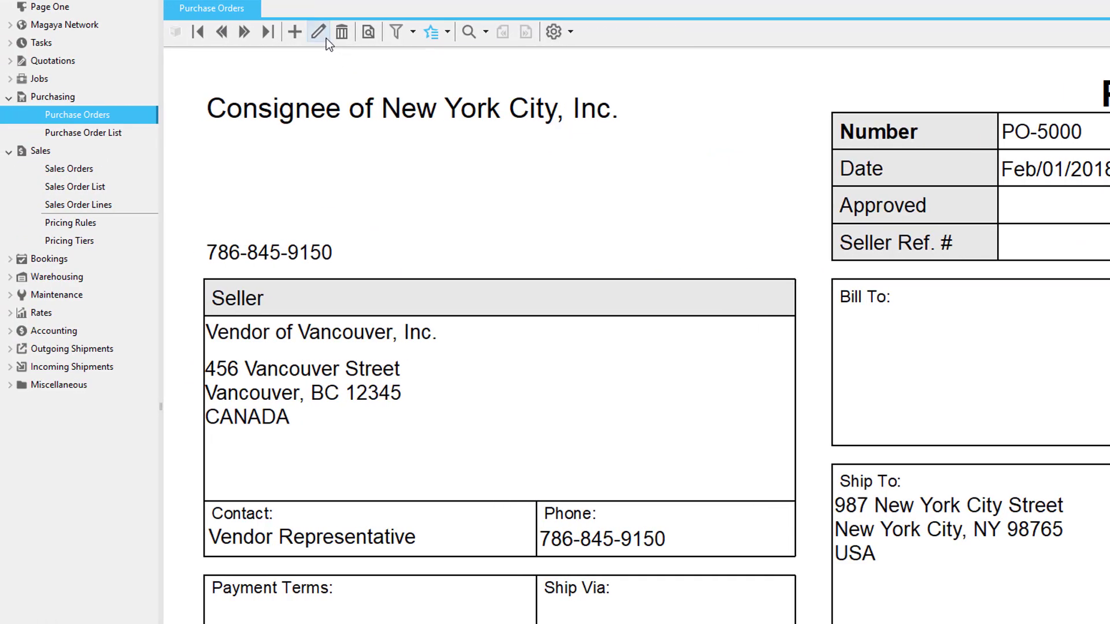
{"action": "left_click", "coordinate": [326, 38]}
{"action": "left_click", "coordinate": [143, 188]}
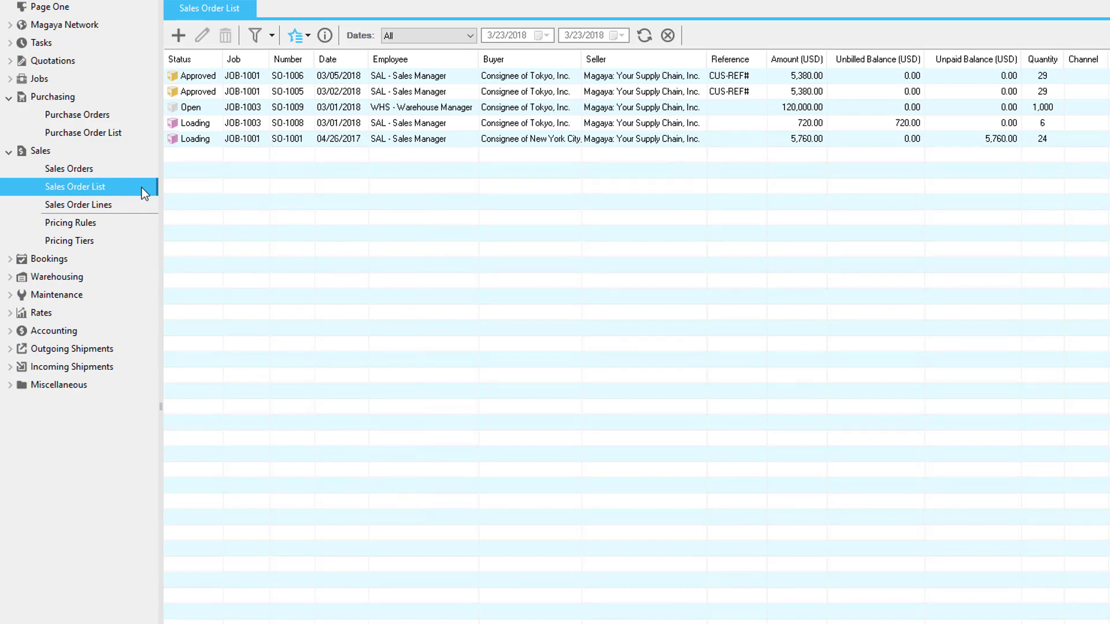
Step: Generate the Sales Orders By Buyer report and drill into sales order SO-1006
{"action": "left_click", "coordinate": [309, 34]}
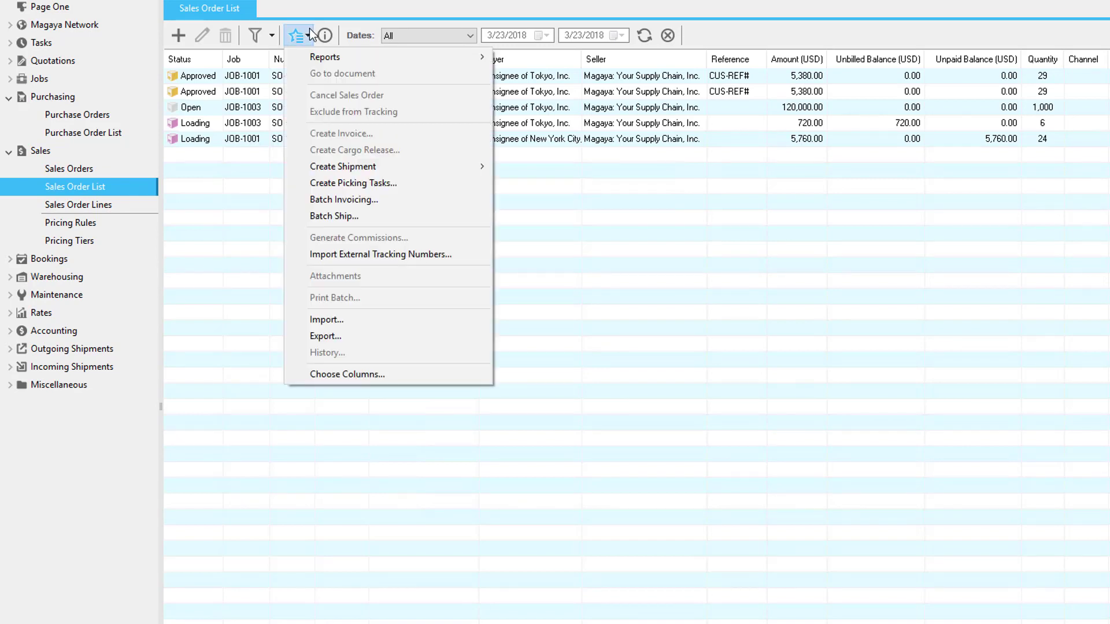
{"action": "mouse_move", "coordinate": [296, 57]}
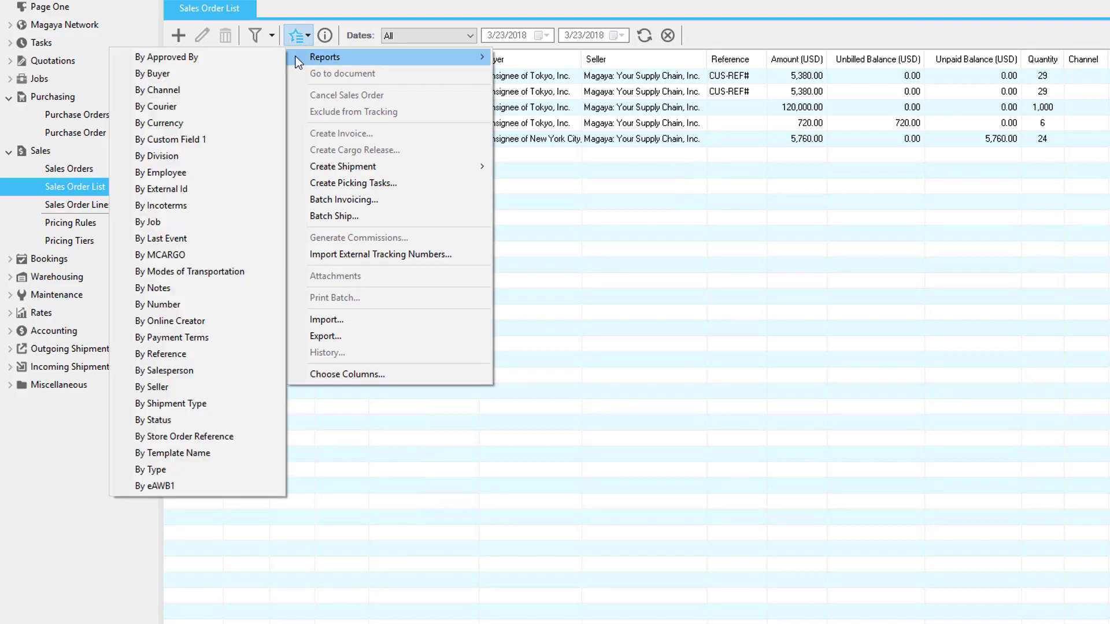
{"action": "left_click", "coordinate": [227, 71]}
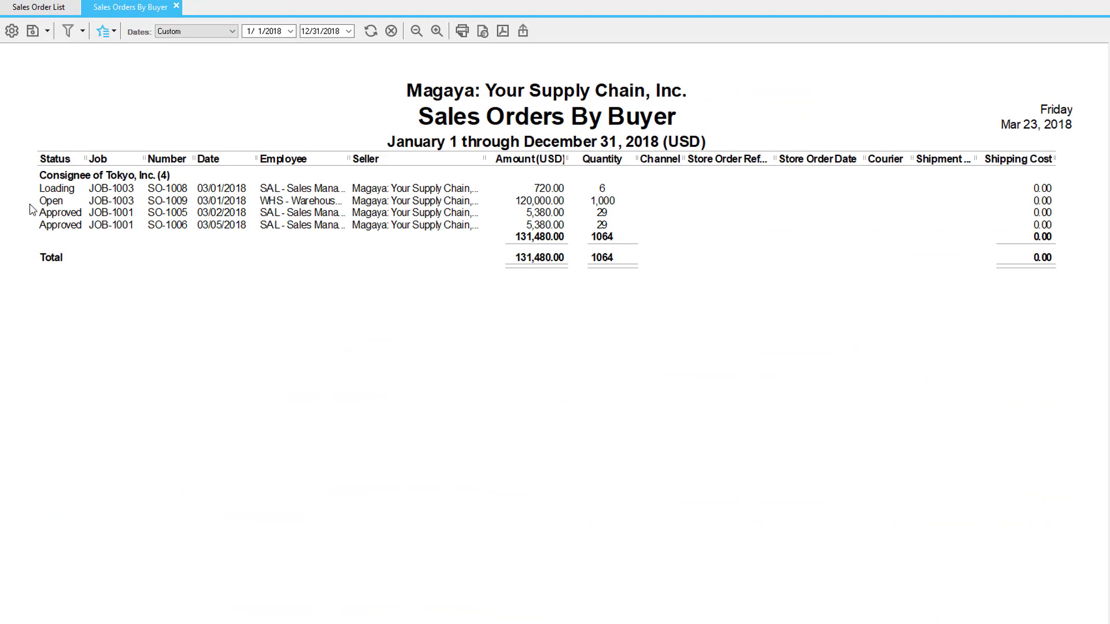
{"action": "double_click", "coordinate": [187, 230]}
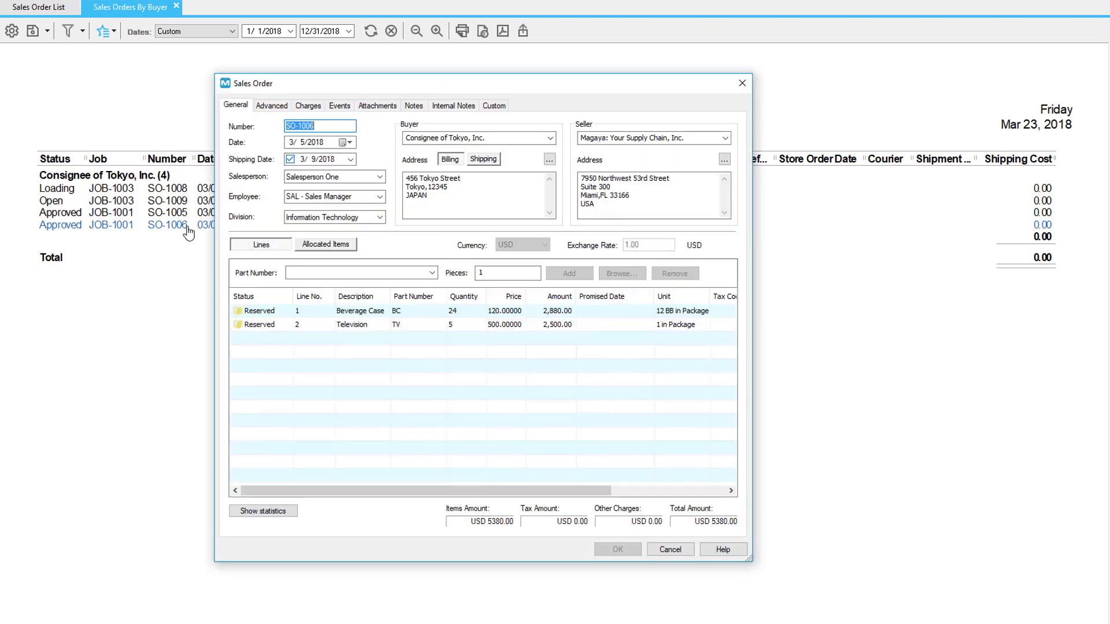
{"action": "key", "text": "Escape"}
{"action": "right_click", "coordinate": [191, 228]}
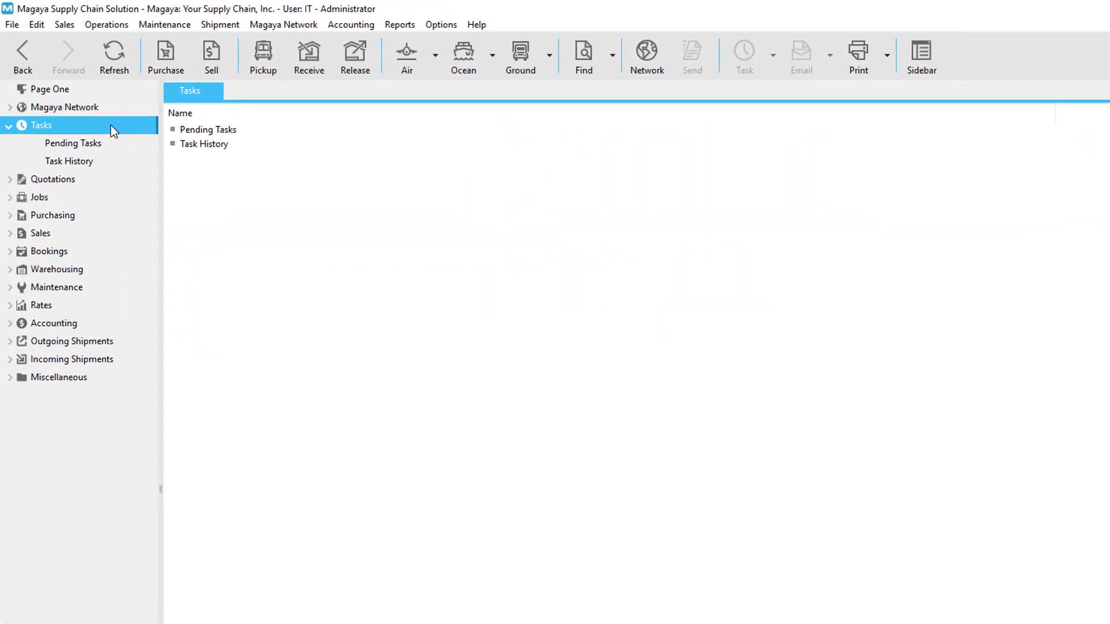
Step: Generate the Tasks by Employee report from the Task History list
{"action": "left_click", "coordinate": [119, 161]}
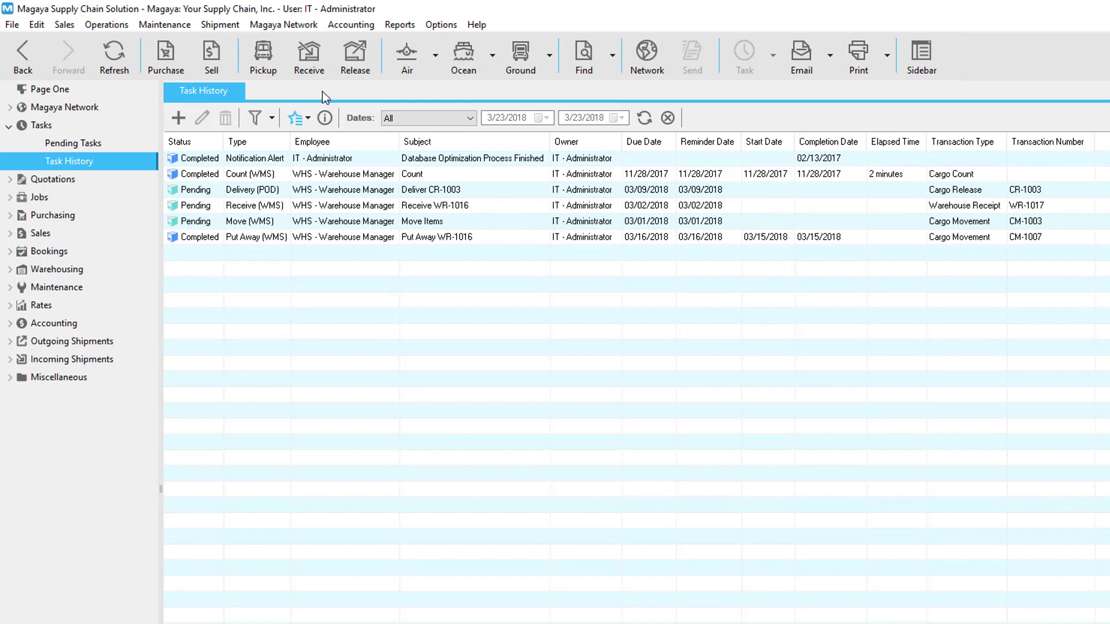
{"action": "left_click", "coordinate": [302, 118]}
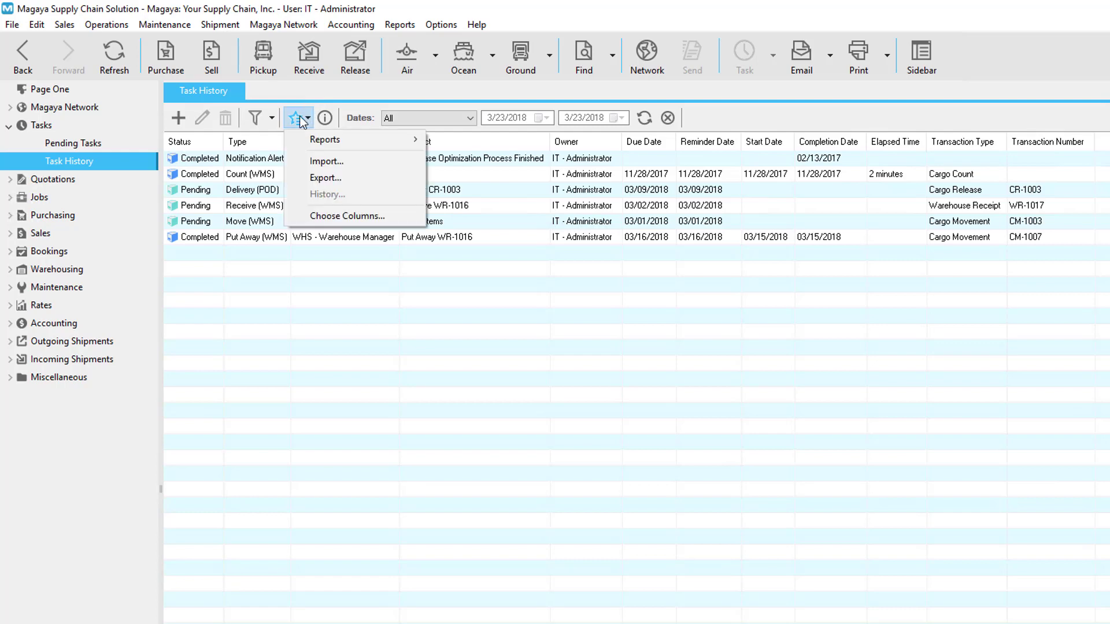
{"action": "mouse_move", "coordinate": [302, 139]}
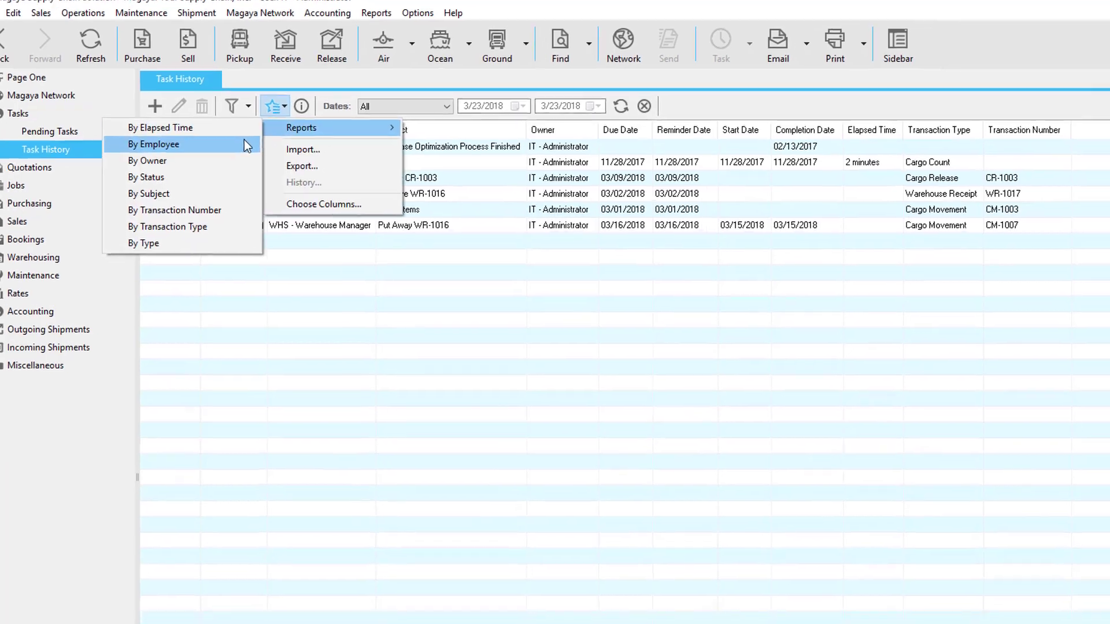
{"action": "left_click", "coordinate": [269, 153]}
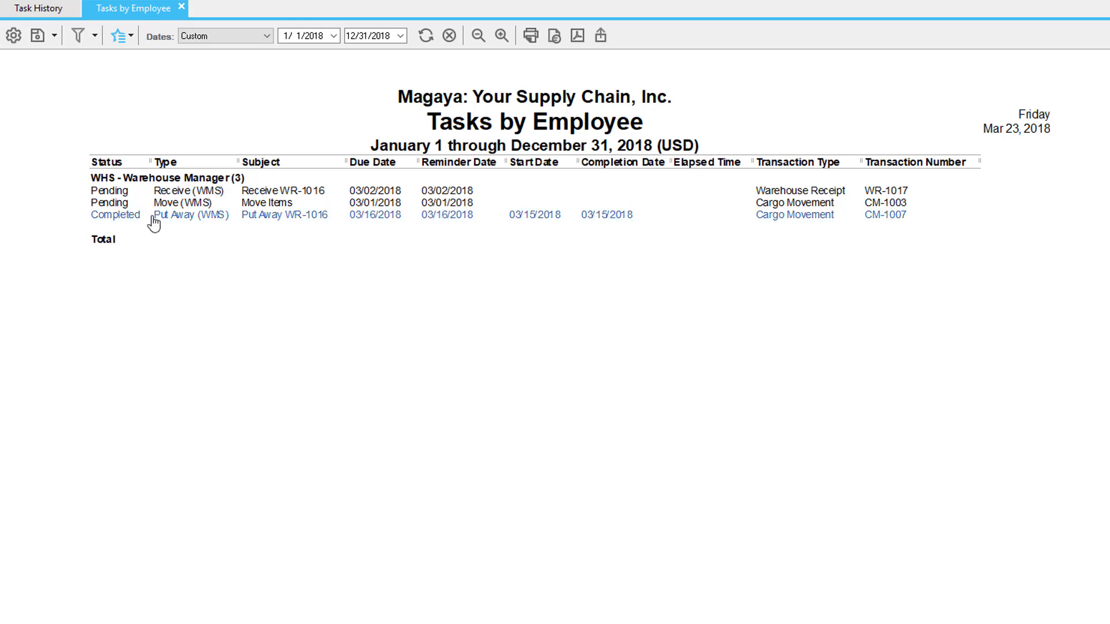
Step: Inspect the completed Put Away task's details and its drill-down options
{"action": "left_click", "coordinate": [154, 222]}
{"action": "key", "text": "Escape"}
{"action": "right_click", "coordinate": [154, 217]}
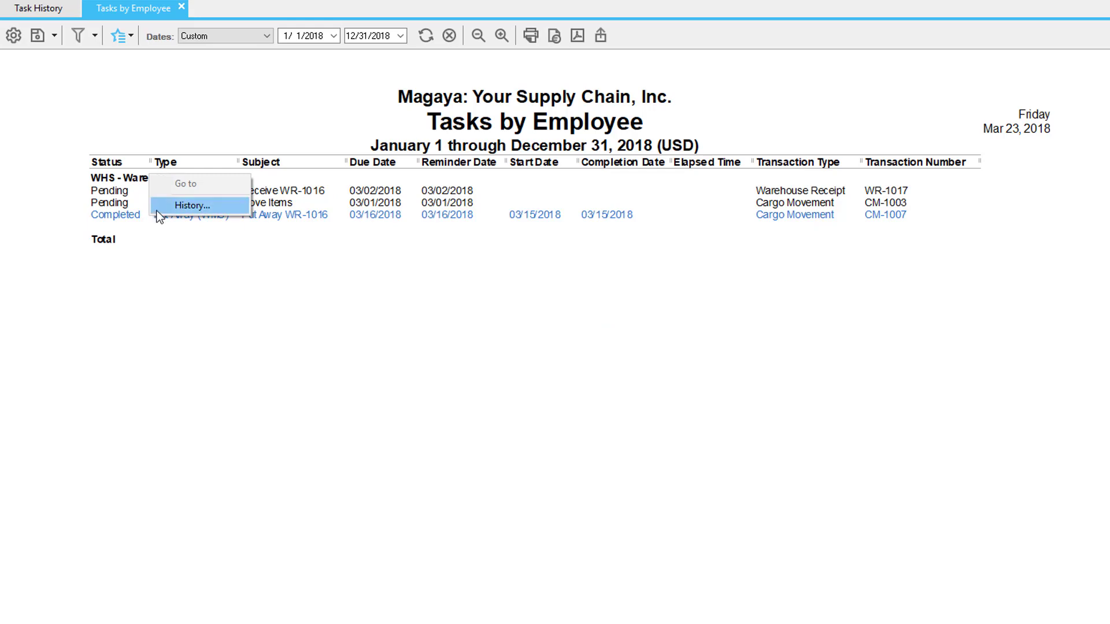
{"action": "left_click", "coordinate": [335, 116]}
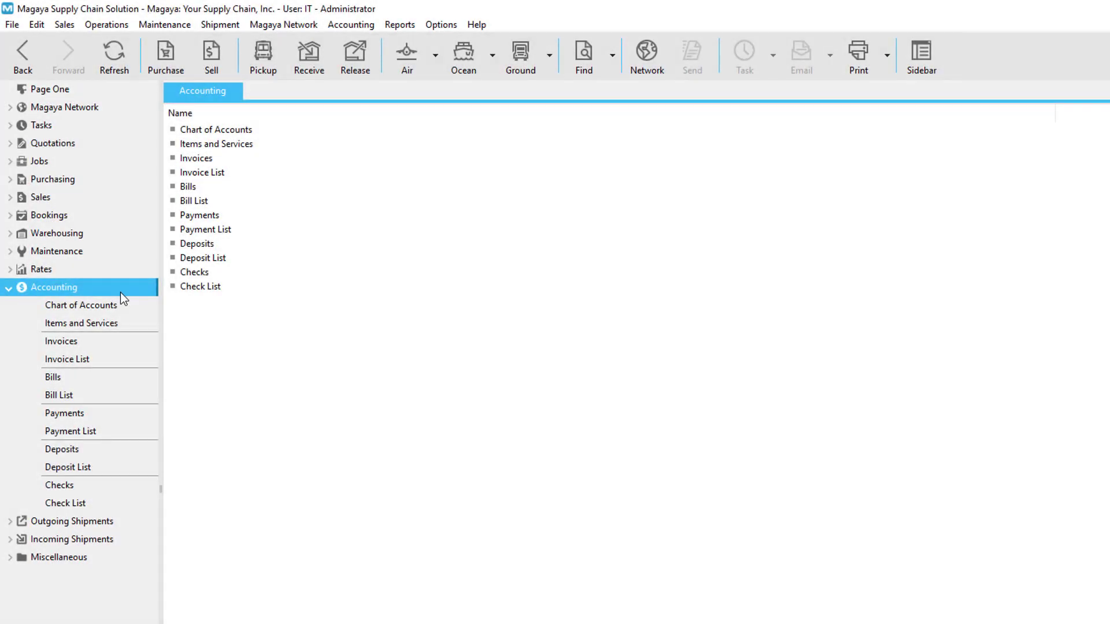
Step: Show the Invoice List of eight invoices, check its actions, then browse the Profit Reports choices
{"action": "left_click", "coordinate": [417, 26]}
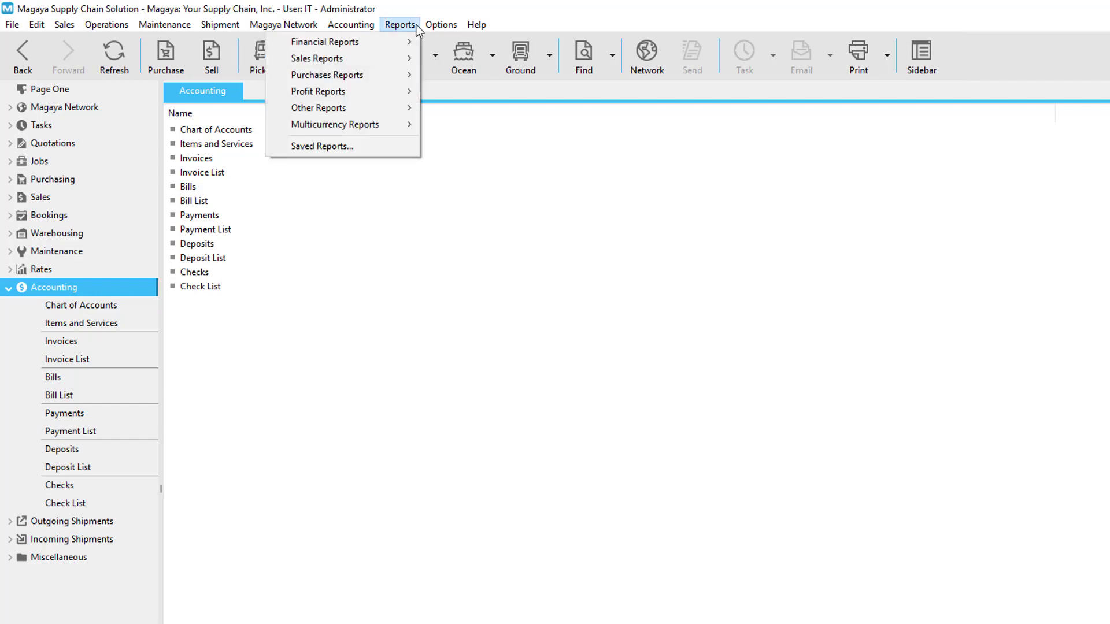
{"action": "left_click", "coordinate": [123, 361]}
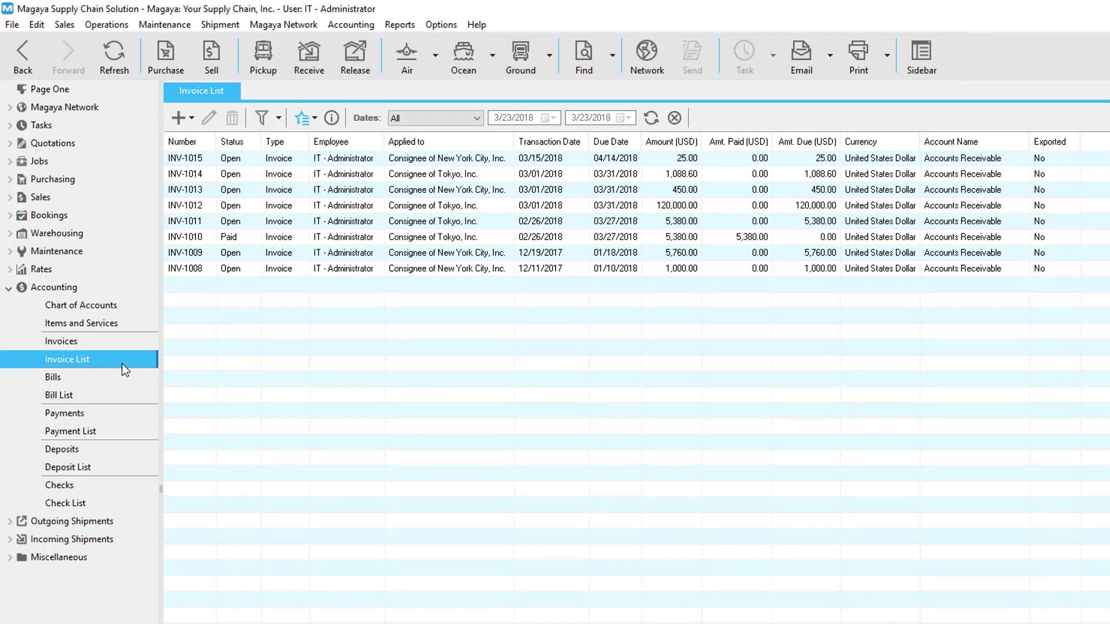
{"action": "left_click", "coordinate": [314, 116]}
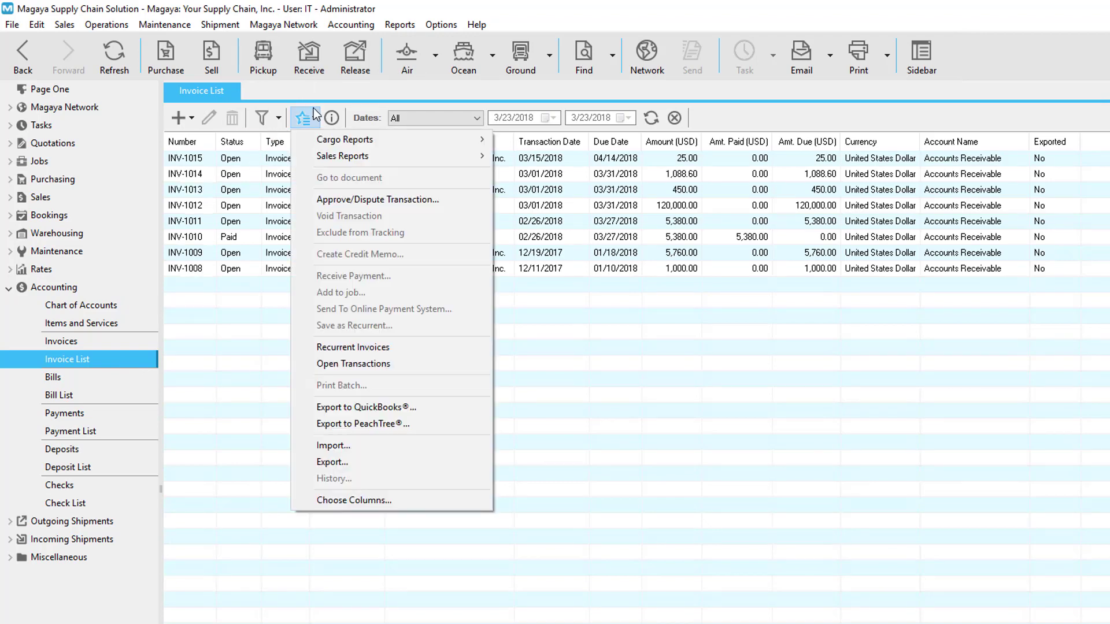
{"action": "mouse_move", "coordinate": [307, 142]}
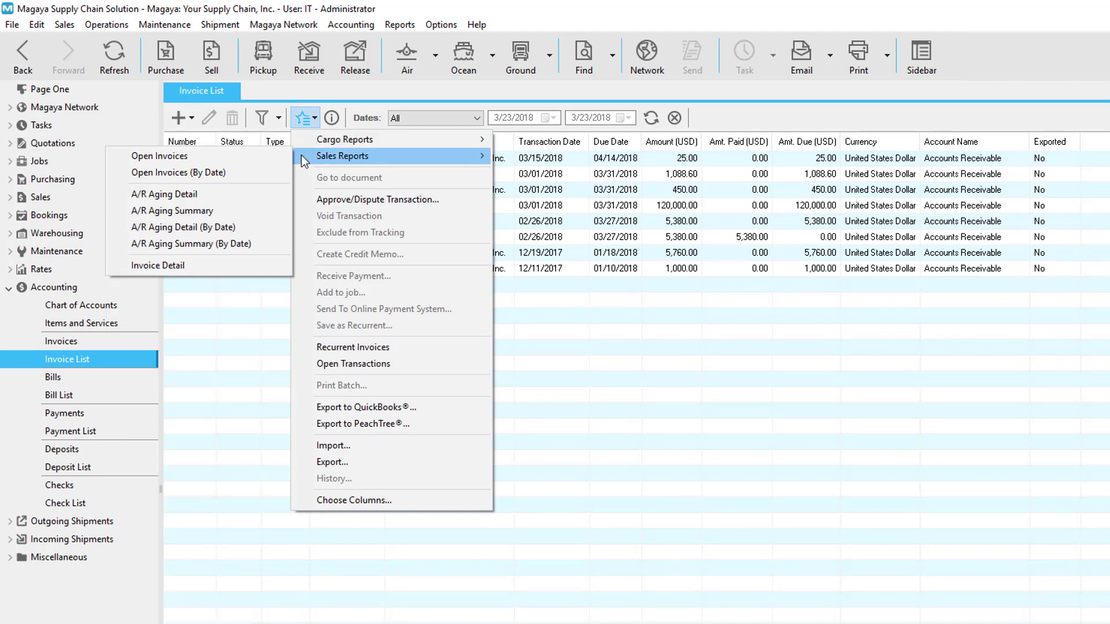
{"action": "left_click", "coordinate": [399, 24]}
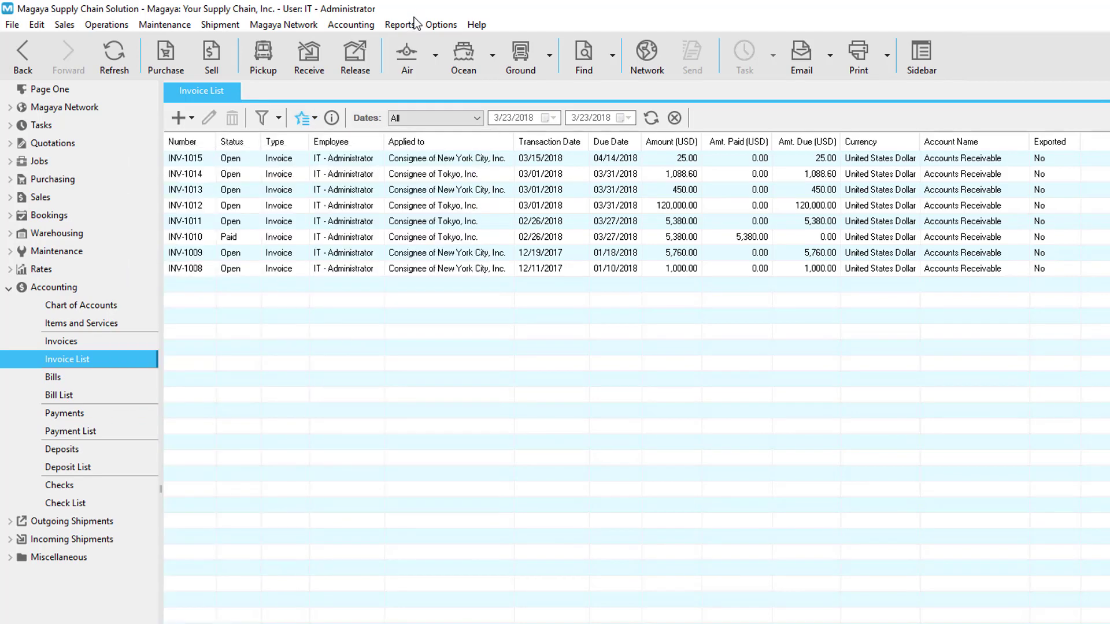
{"action": "left_click", "coordinate": [399, 25]}
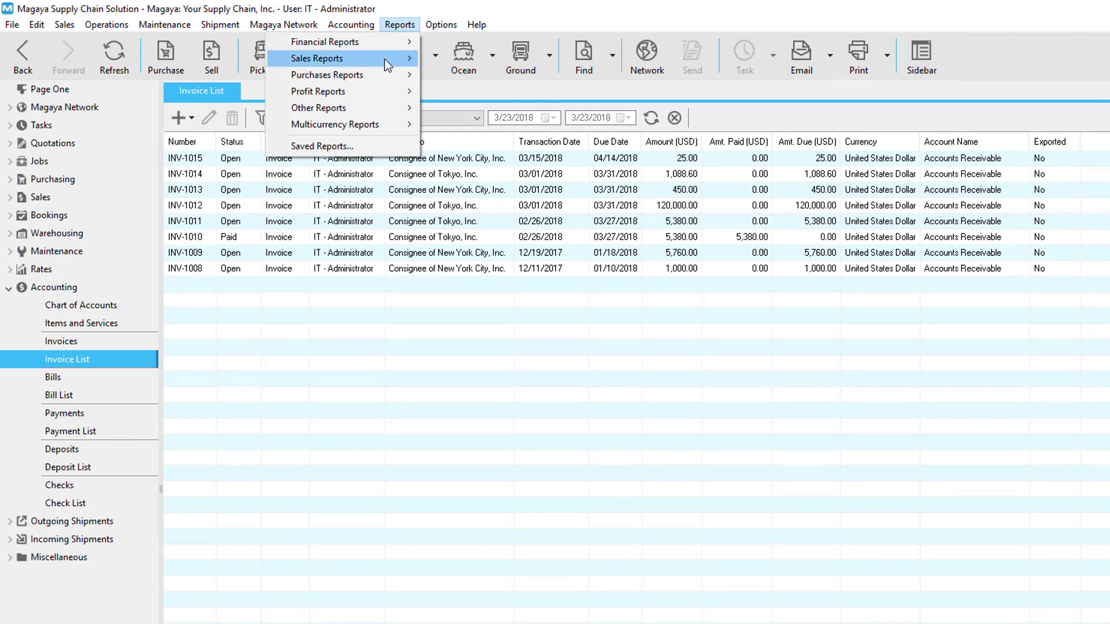
{"action": "mouse_move", "coordinate": [387, 63]}
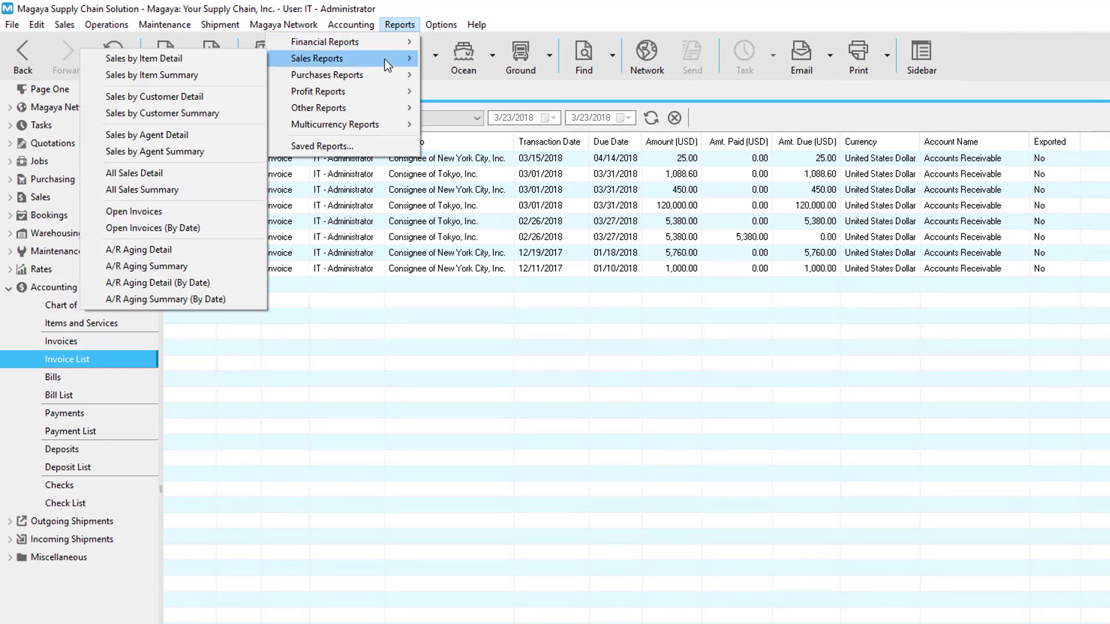
{"action": "mouse_move", "coordinate": [379, 91]}
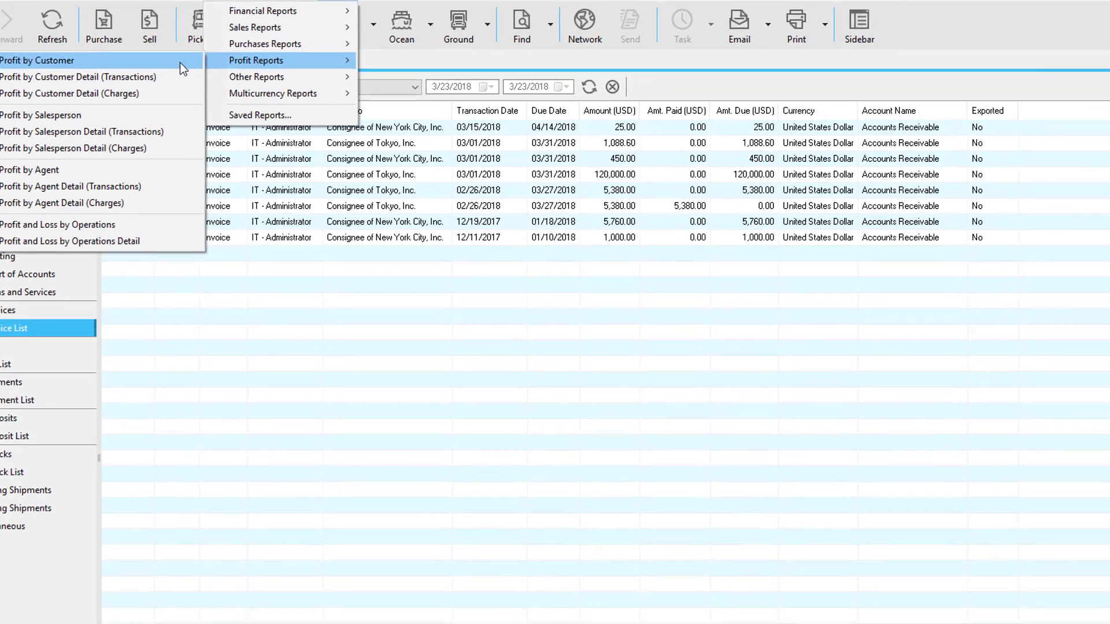
Step: Run Profit by Customer (21,755.49 profit) and review its entity, font and number-format settings
{"action": "left_click", "coordinate": [242, 92]}
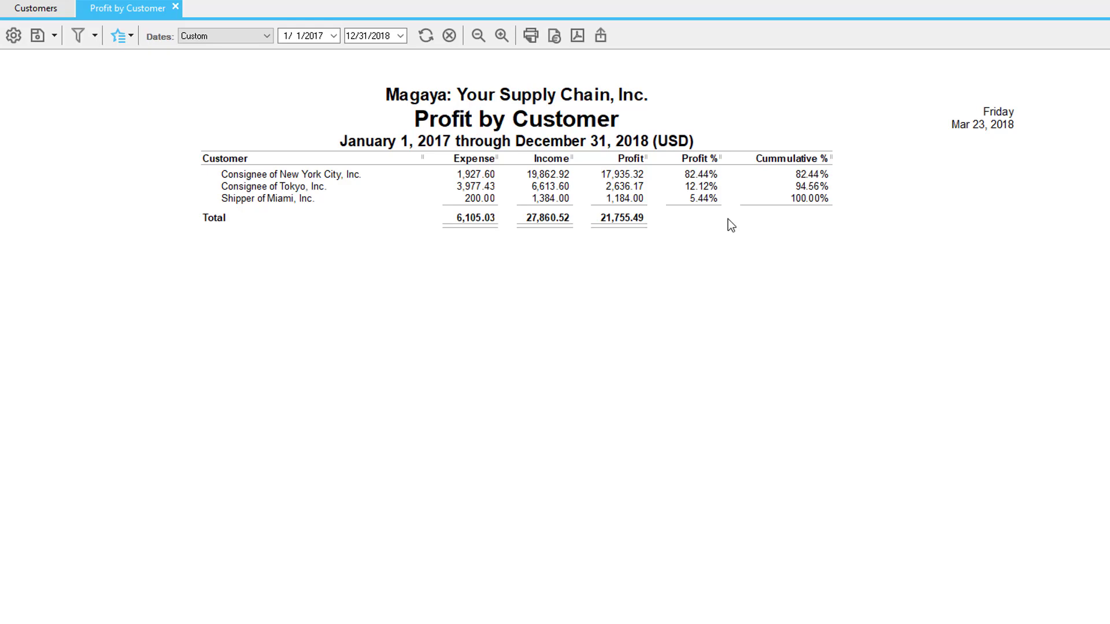
{"action": "left_click", "coordinate": [17, 39]}
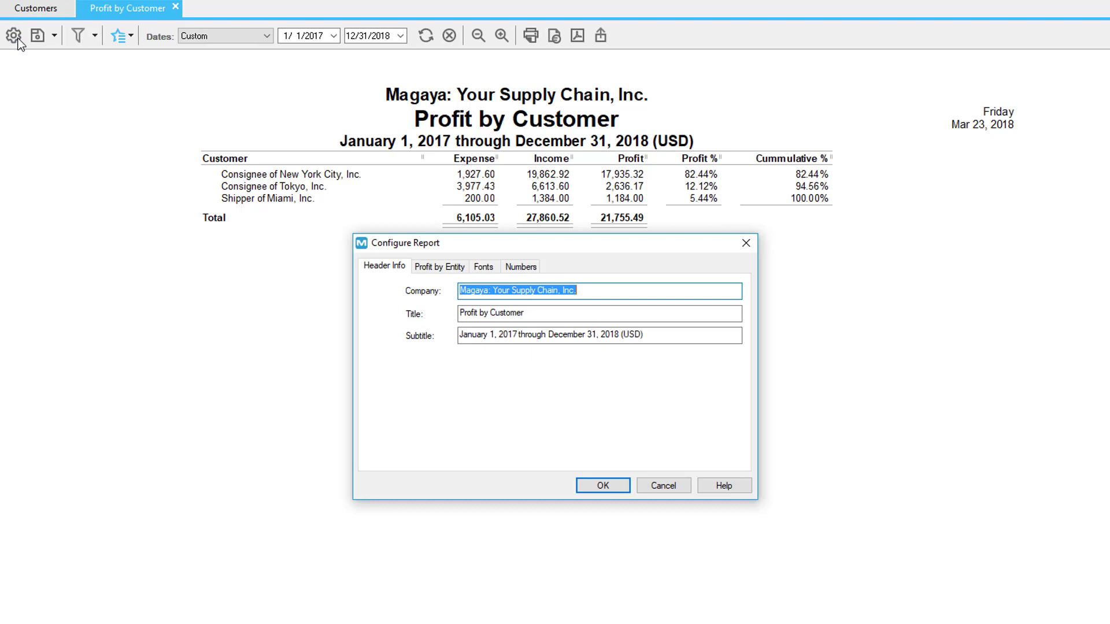
{"action": "key", "text": "End"}
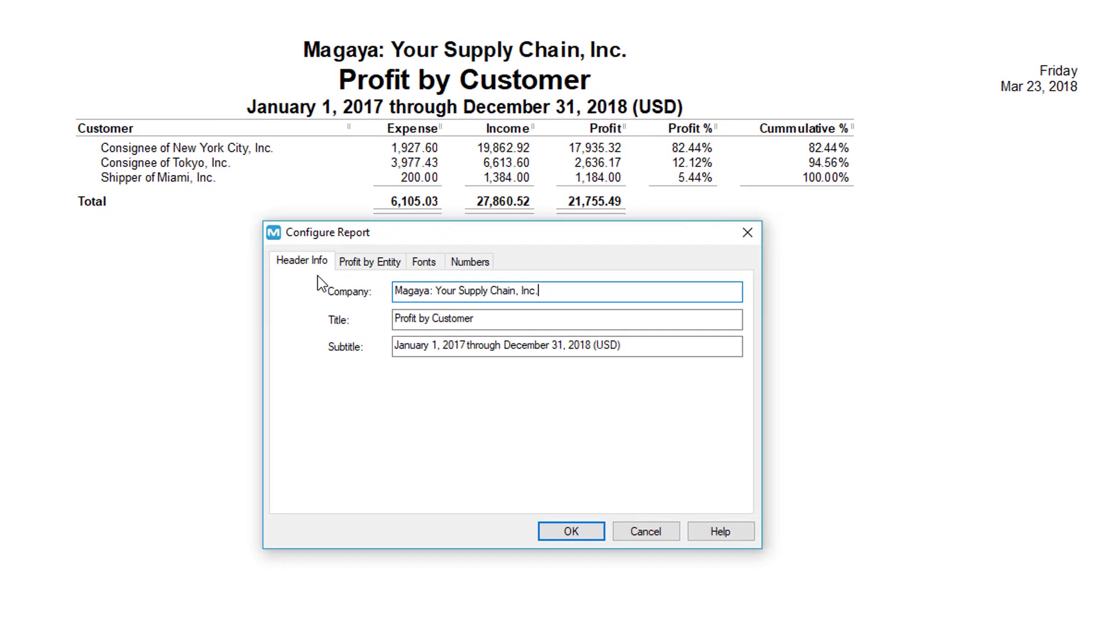
{"action": "left_click", "coordinate": [369, 261]}
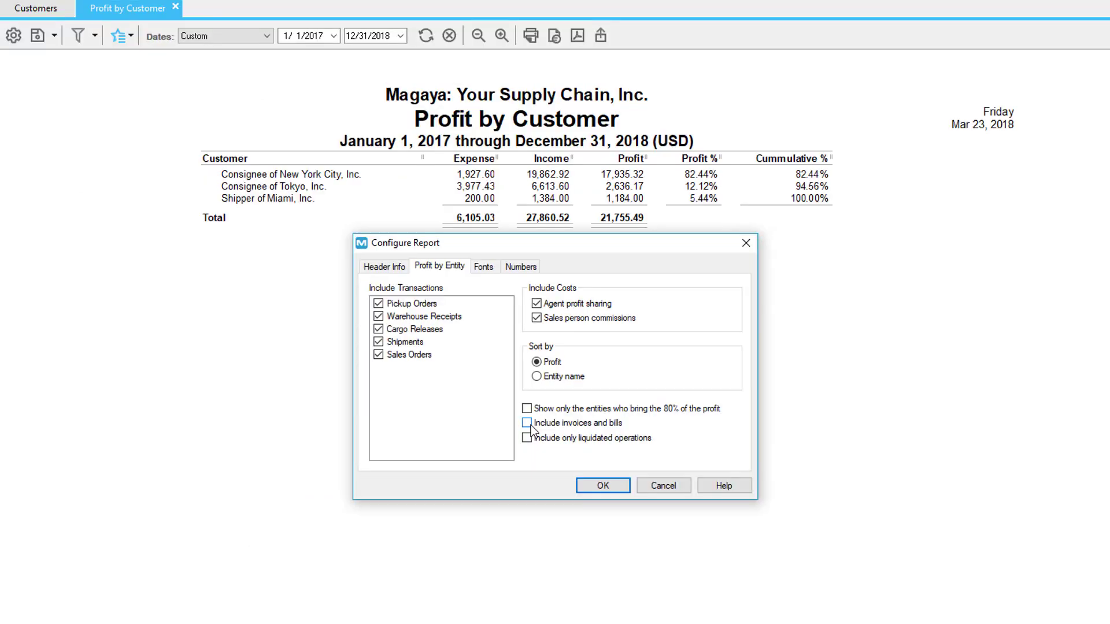
{"action": "left_click", "coordinate": [488, 267]}
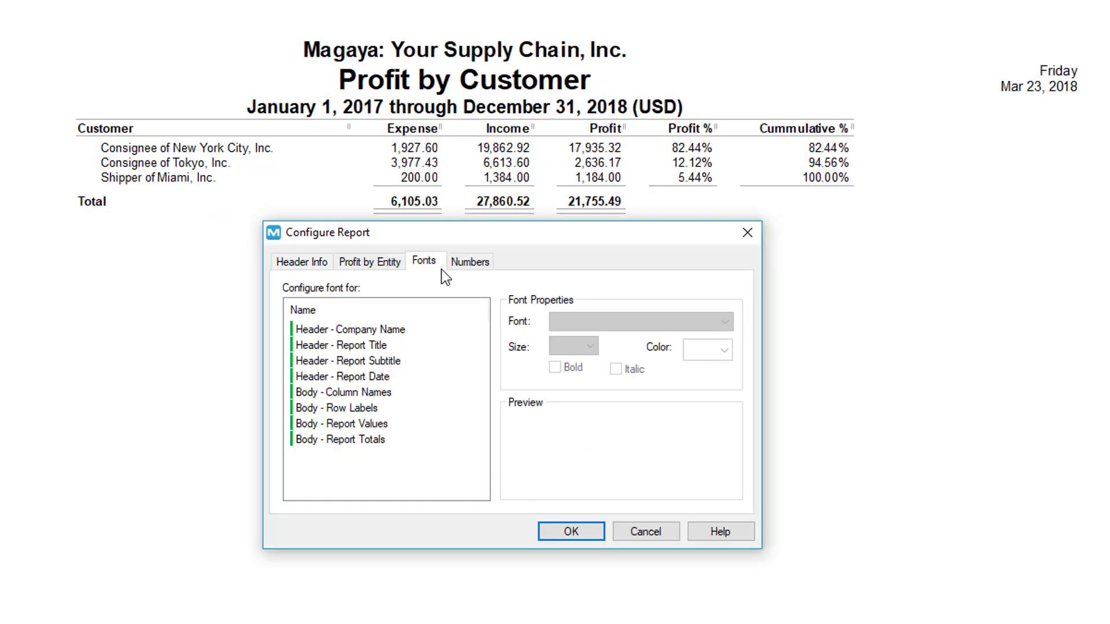
{"action": "left_click", "coordinate": [491, 270]}
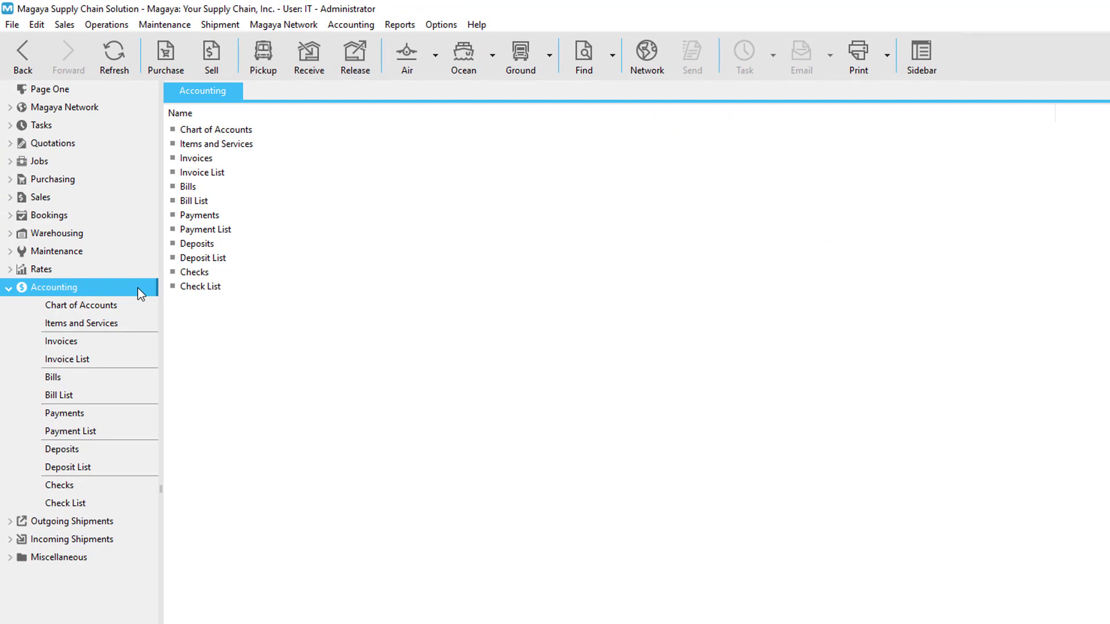
Step: Run the Profit and Loss by Operations Detail report for January 1, 2017 through January 31, 2018
{"action": "left_click", "coordinate": [414, 25]}
{"action": "mouse_move", "coordinate": [277, 92]}
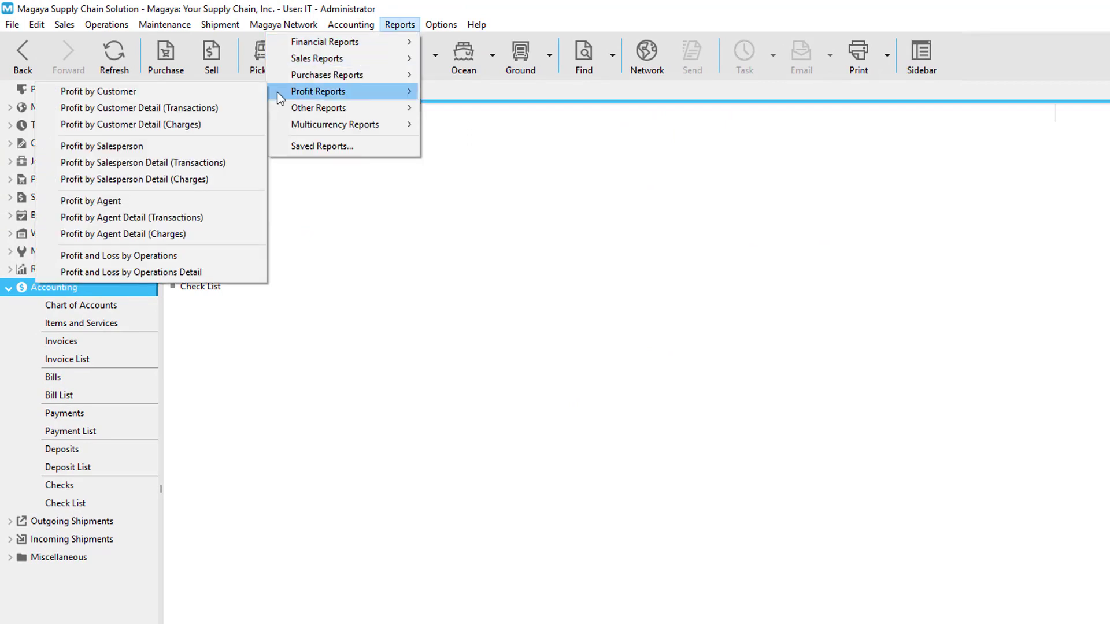
{"action": "left_click", "coordinate": [246, 270]}
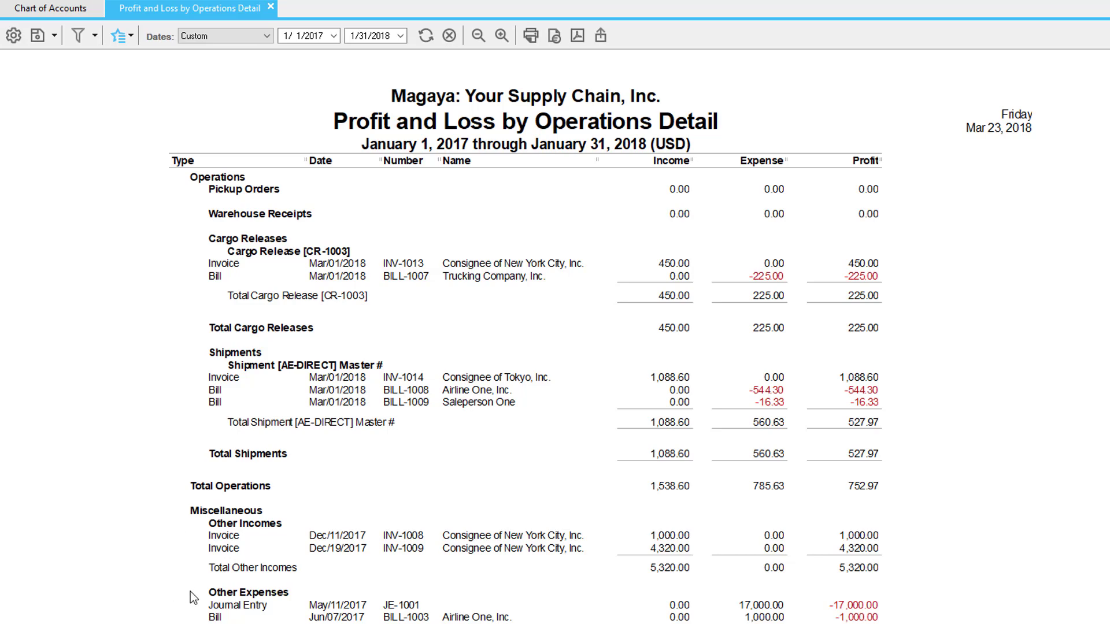
Step: Drill down from the report into cargo release CR-1003 and invoice INV-1013, closing each
{"action": "double_click", "coordinate": [196, 257]}
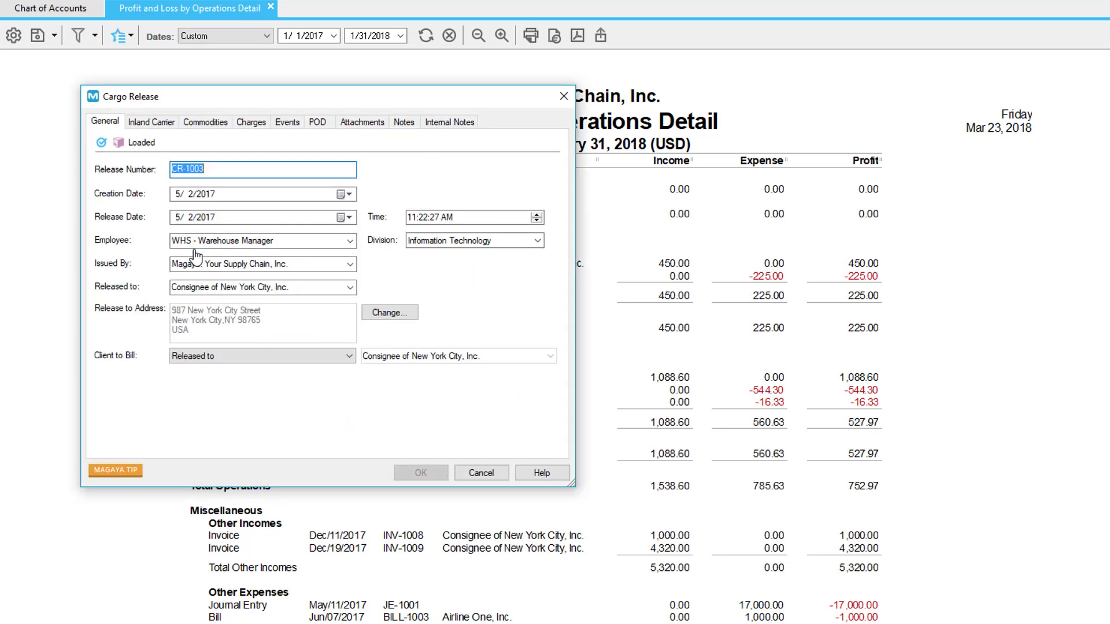
{"action": "key", "text": "Escape"}
{"action": "right_click", "coordinate": [287, 248]}
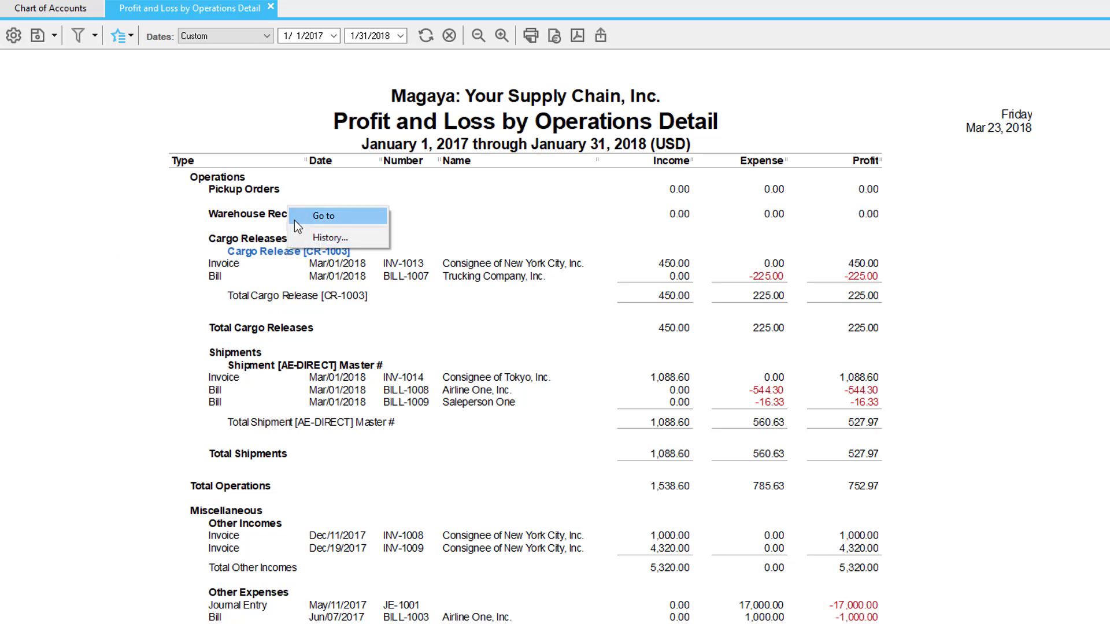
{"action": "left_click", "coordinate": [177, 256]}
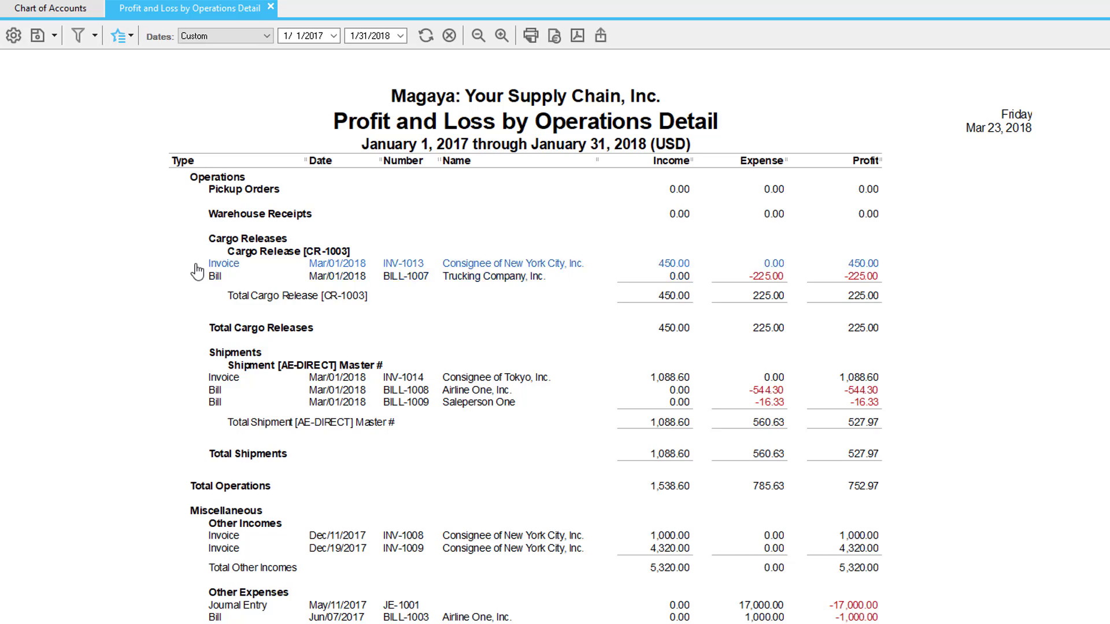
{"action": "left_click", "coordinate": [197, 267]}
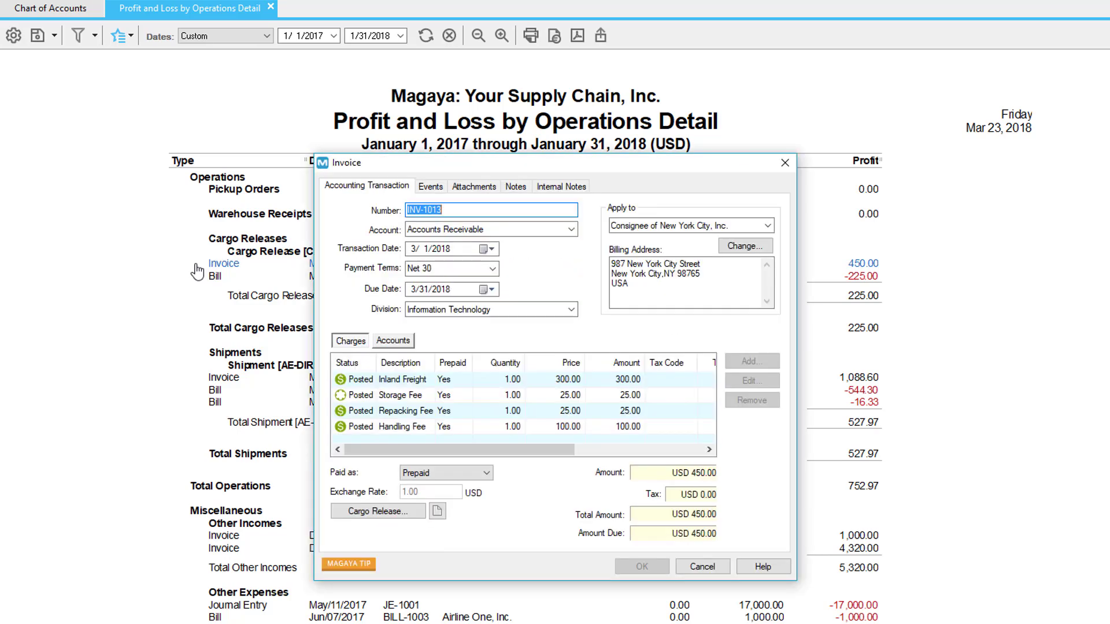
{"action": "key", "text": "Escape"}
{"action": "right_click", "coordinate": [249, 265]}
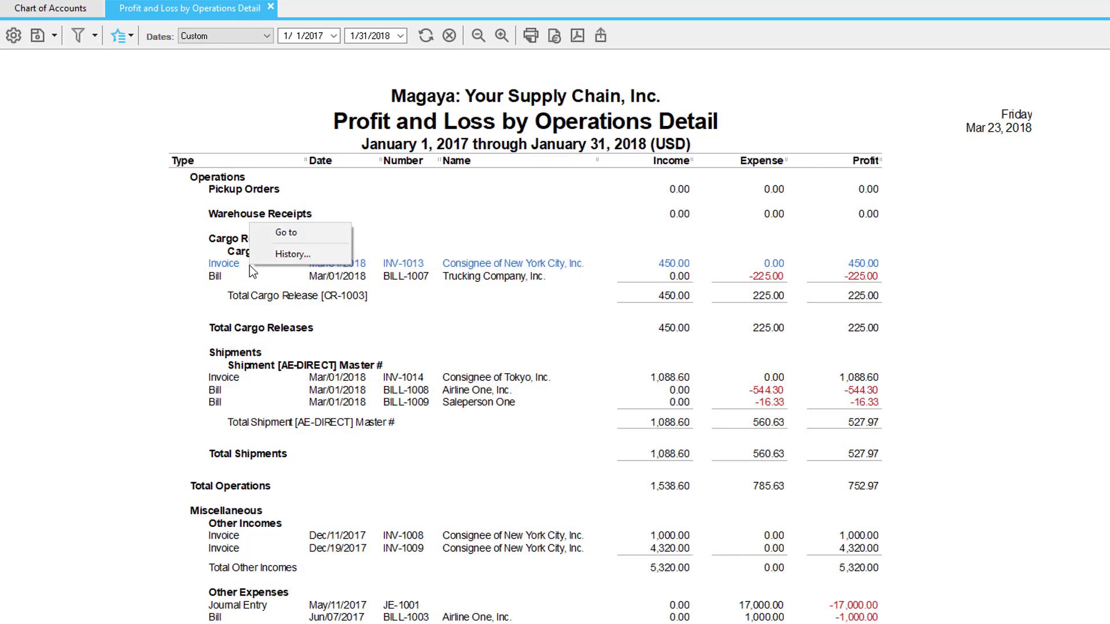
{"action": "left_click", "coordinate": [679, 237]}
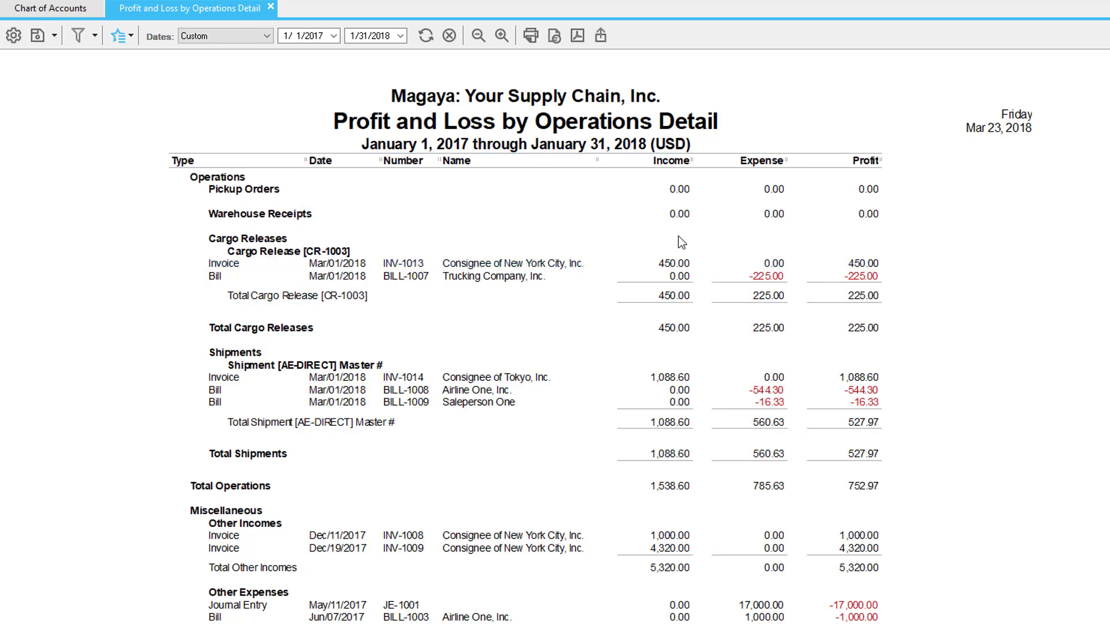